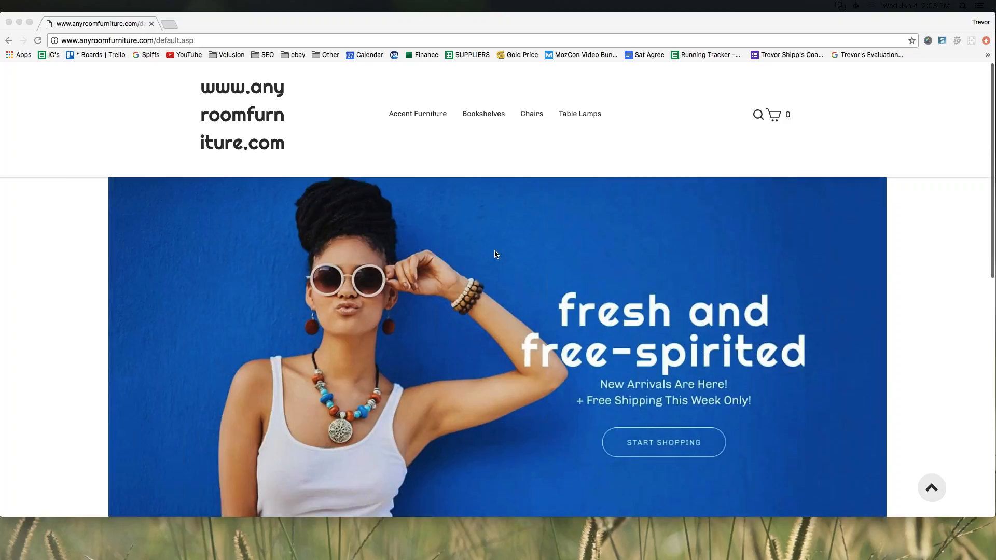
Scroll to the homepage footer and follow the My Account link to the login page.
scroll(495, 255, "down", 15)
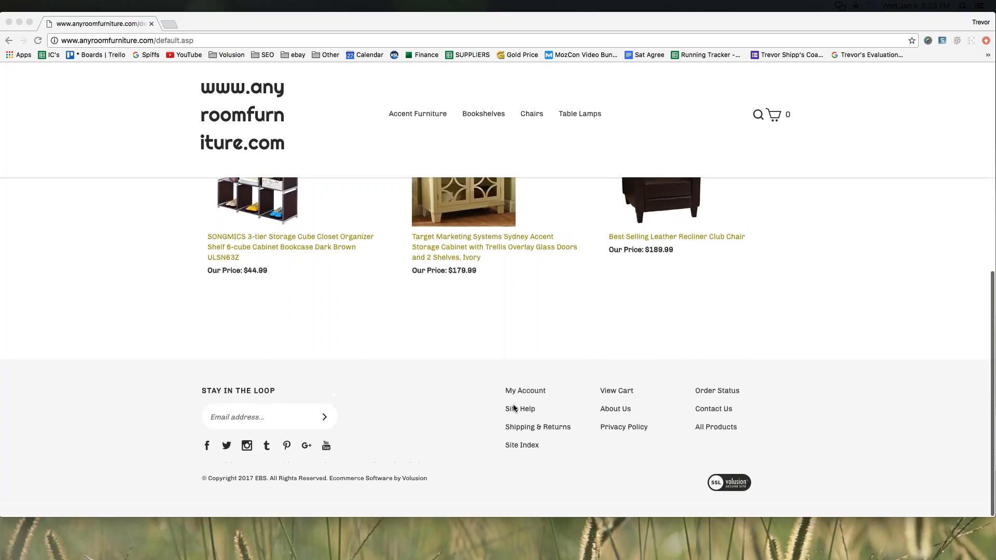
left_click(525, 391)
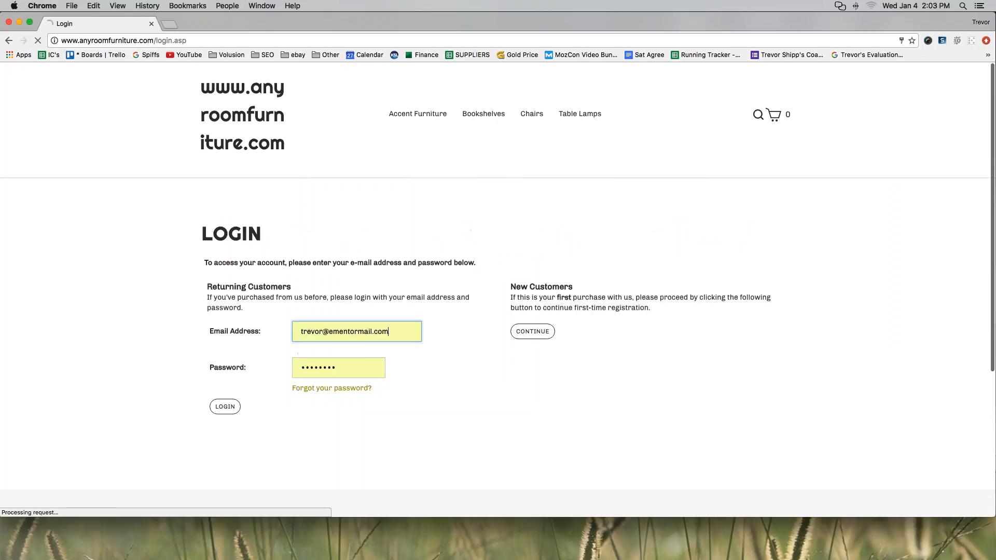
Log in with the autofilled account e-mail and password, then look over the My Account page.
left_click(229, 408)
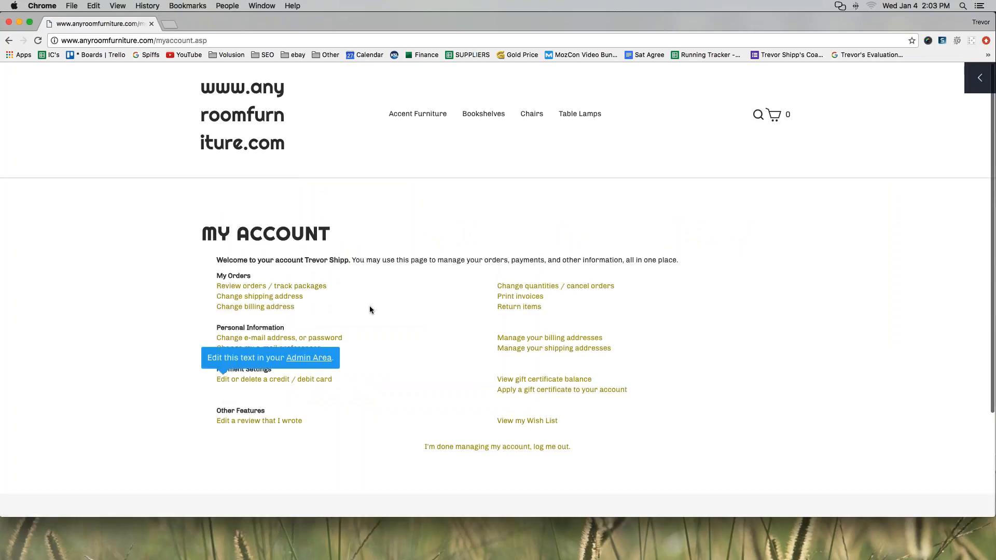
scroll(155, 309, "down", 5)
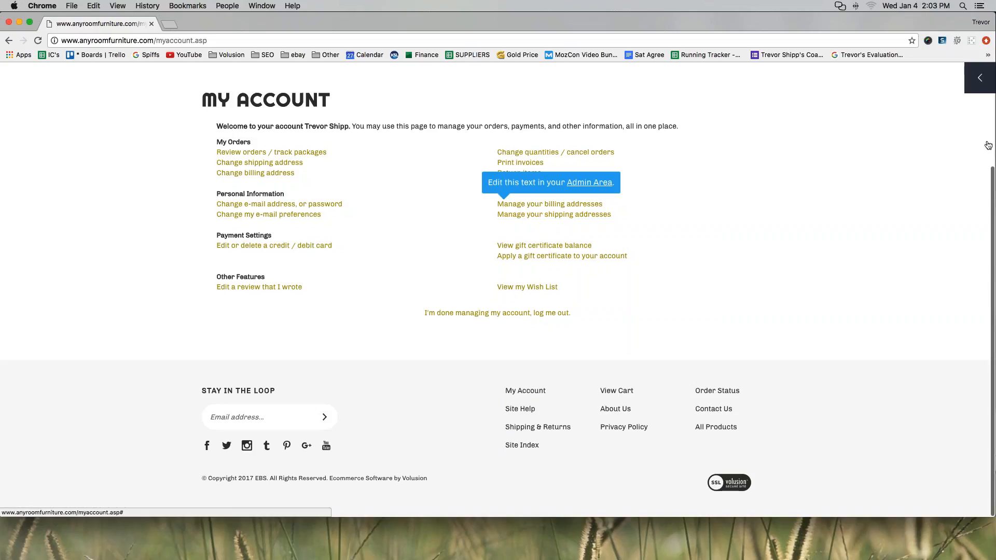
scroll(917, 204, "up", 1)
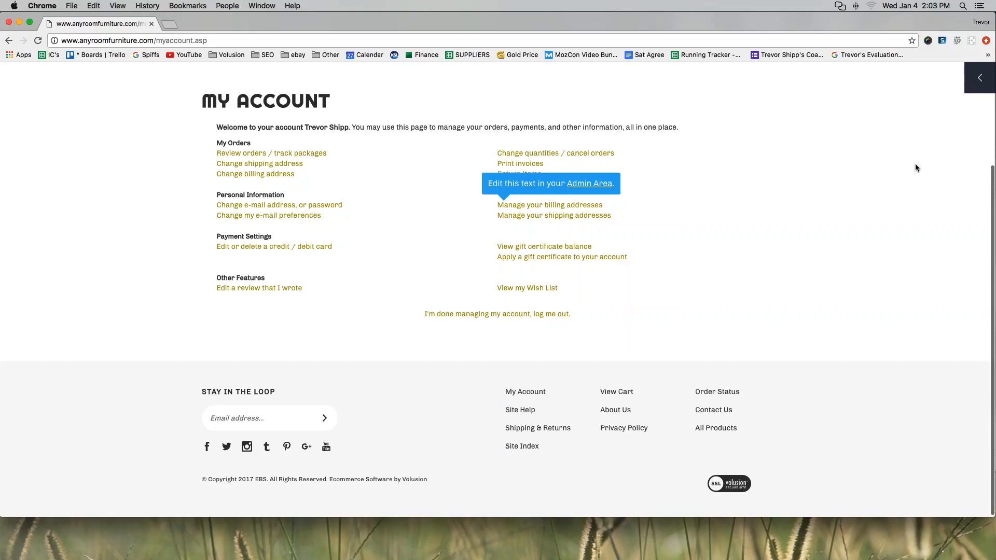
mouse_move(853, 91)
left_mouse_down()
mouse_move(926, 77)
mouse_move(942, 82)
mouse_move(932, 96)
left_mouse_up()
Open the right-edge content builder panel and its three-dot menu showing the store ID and account links.
left_click(971, 81)
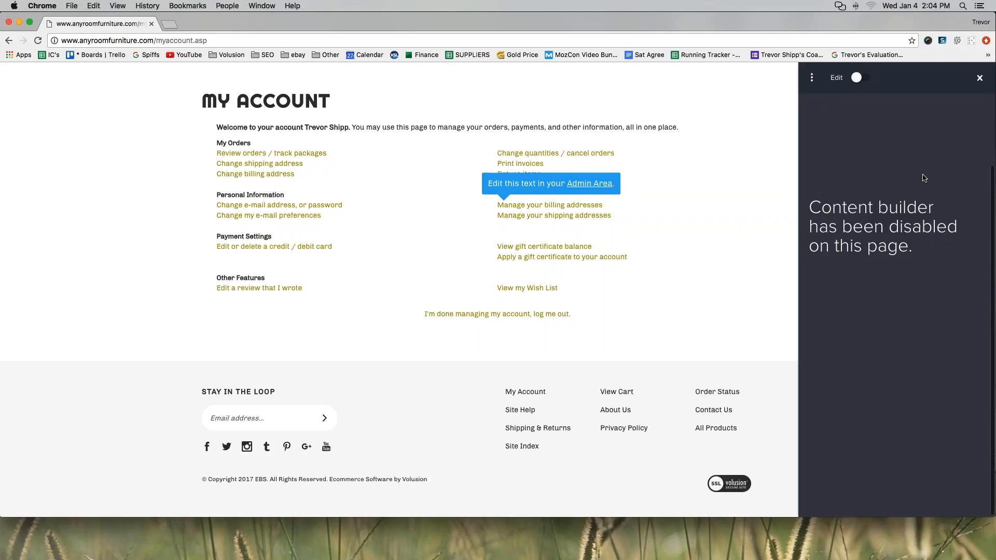
mouse_move(931, 178)
left_mouse_down()
mouse_move(817, 190)
mouse_move(831, 281)
mouse_move(909, 281)
mouse_move(947, 261)
mouse_move(961, 208)
mouse_move(928, 183)
left_mouse_up()
left_click(812, 79)
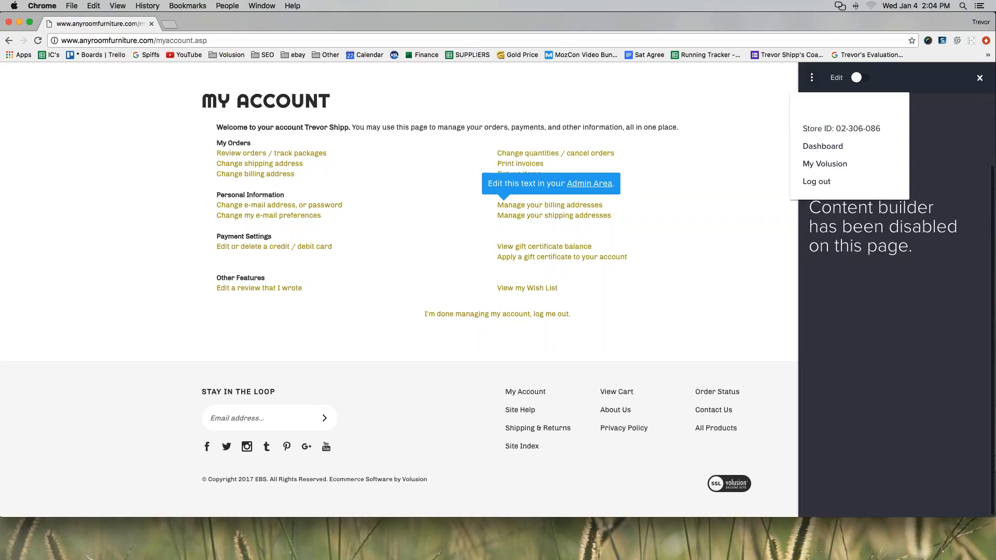
Open the admin Dashboard in a new tab and go to DESIGN > Template.
left_click(823, 146)
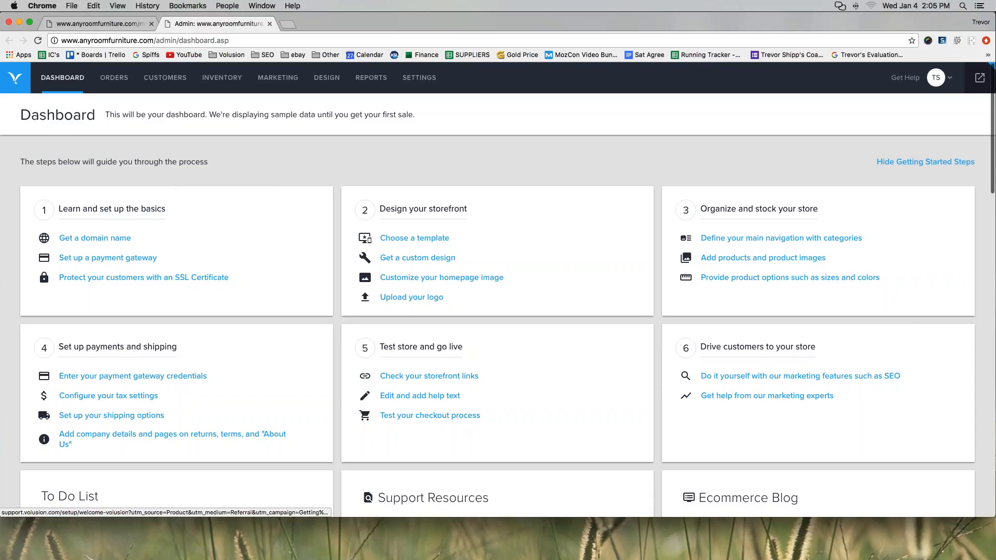
mouse_move(317, 82)
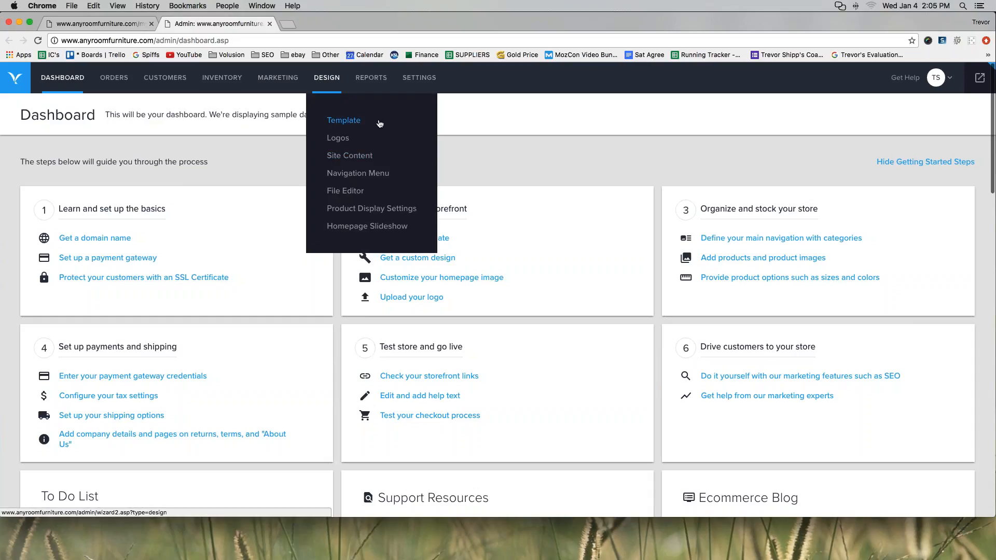
left_click(345, 124)
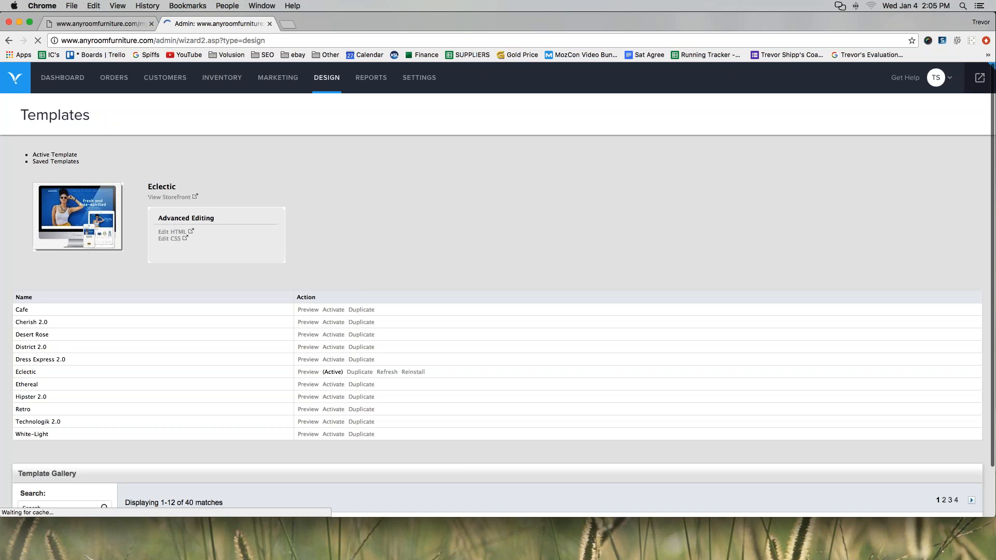
Scroll down the Templates page to the Template Gallery listing Boost, Craft, Credo and Details.
scroll(499, 327, "down", 4)
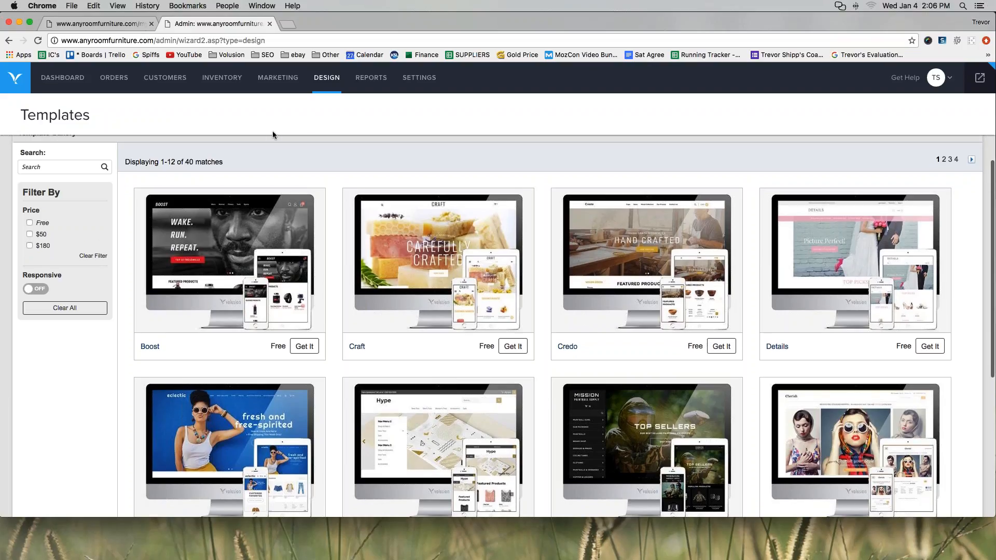
scroll(272, 134, "down", 2)
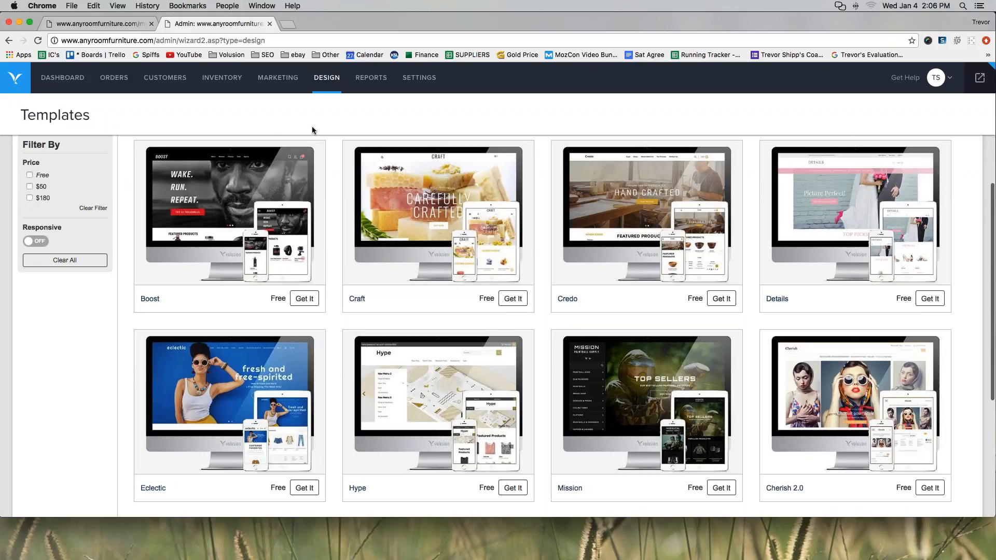
mouse_move(312, 126)
left_mouse_down()
mouse_move(200, 127)
mouse_move(136, 167)
mouse_move(164, 295)
mouse_move(292, 323)
mouse_move(341, 228)
mouse_move(298, 110)
left_mouse_up()
mouse_move(412, 117)
left_mouse_down()
mouse_move(435, 112)
mouse_move(457, 143)
left_mouse_up()
left_click_drag(629, 112, 647, 113)
left_click_drag(612, 153, 610, 151)
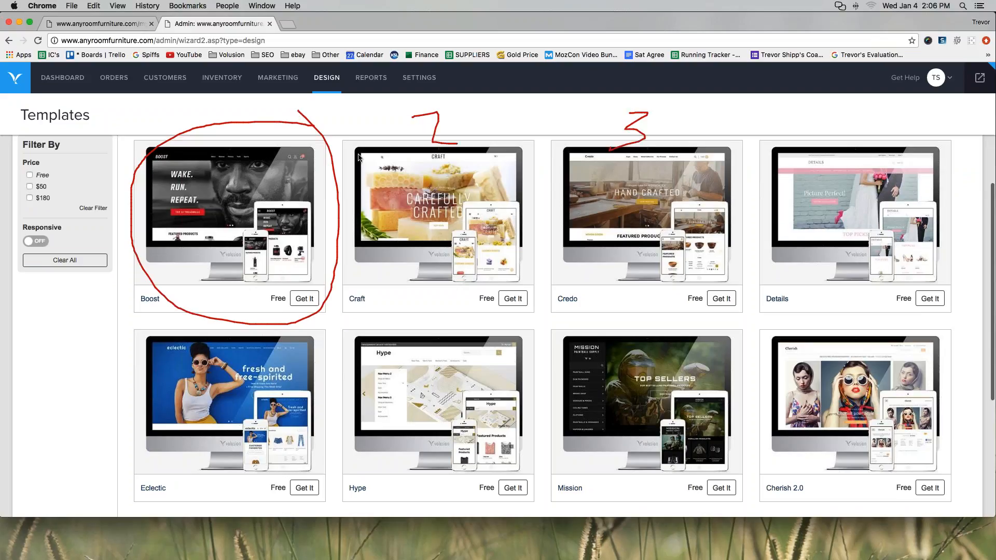
left_click_drag(232, 114, 227, 168)
mouse_move(850, 121)
left_mouse_down()
mouse_move(849, 136)
mouse_move(868, 136)
left_mouse_up()
left_click_drag(868, 118, 868, 178)
mouse_move(240, 359)
left_mouse_down()
mouse_move(223, 362)
mouse_move(228, 394)
left_mouse_up()
mouse_move(432, 359)
left_mouse_down()
mouse_move(421, 400)
mouse_move(415, 390)
left_mouse_up()
mouse_move(622, 343)
left_mouse_down()
mouse_move(660, 336)
mouse_move(655, 390)
mouse_move(706, 350)
left_mouse_up()
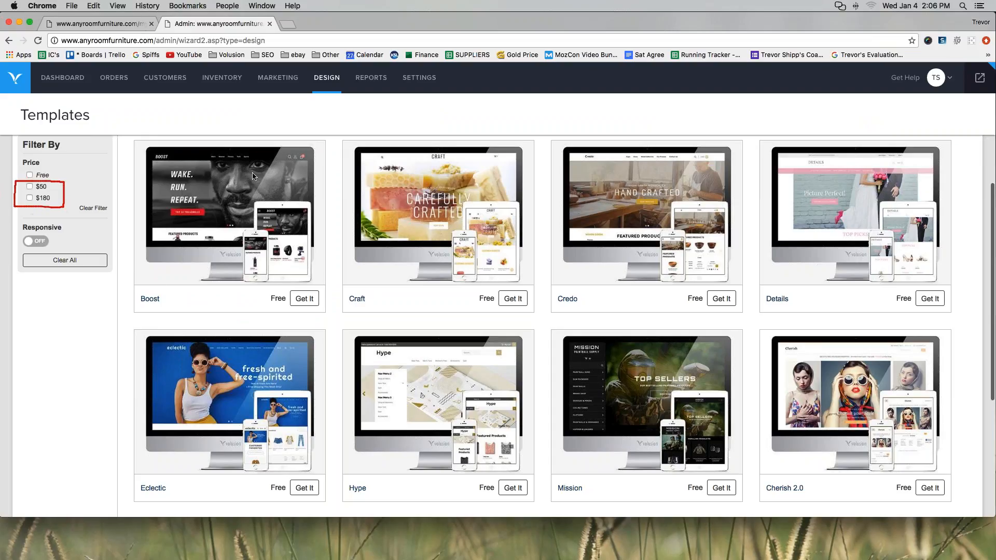
left_click(29, 187)
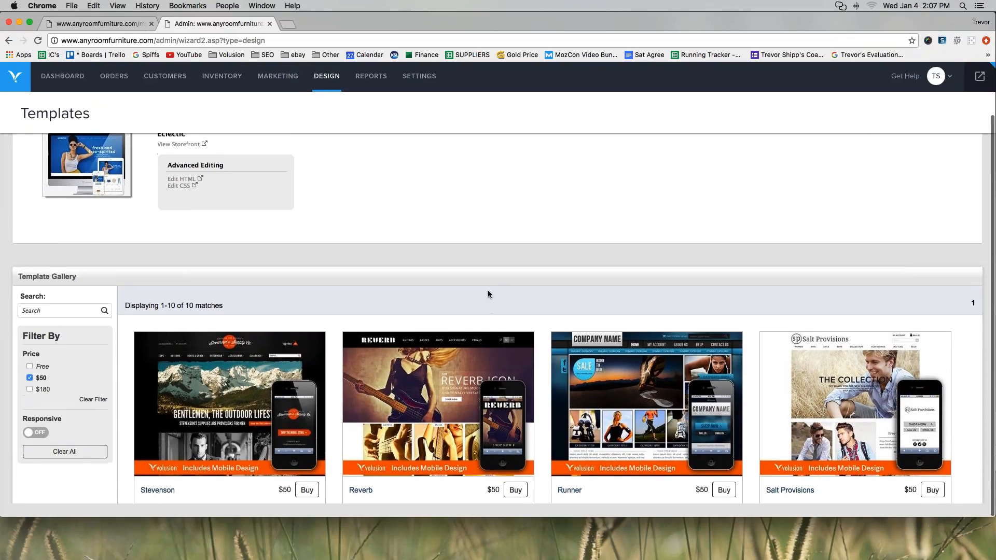
left_click(29, 379)
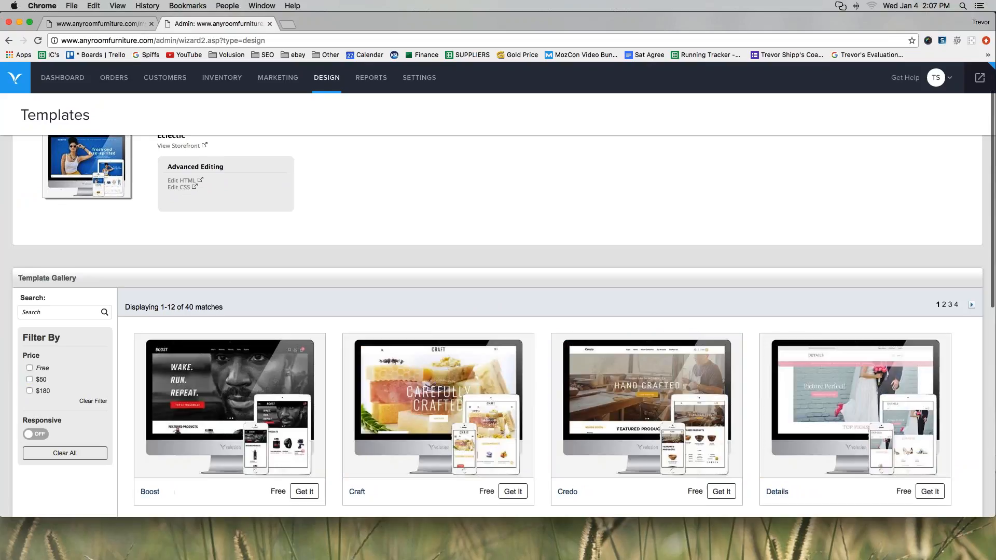
left_click(30, 391)
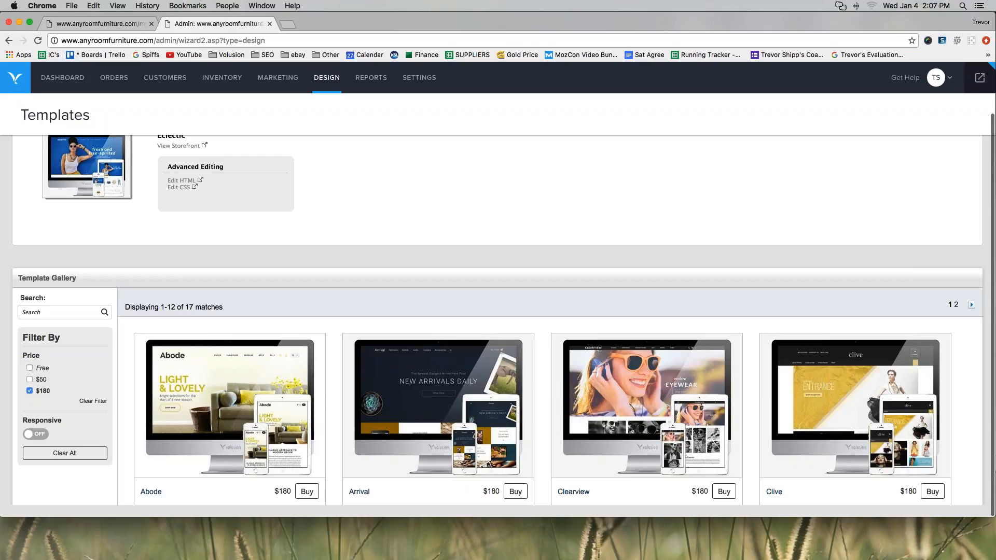
scroll(5, 367, "up", 1)
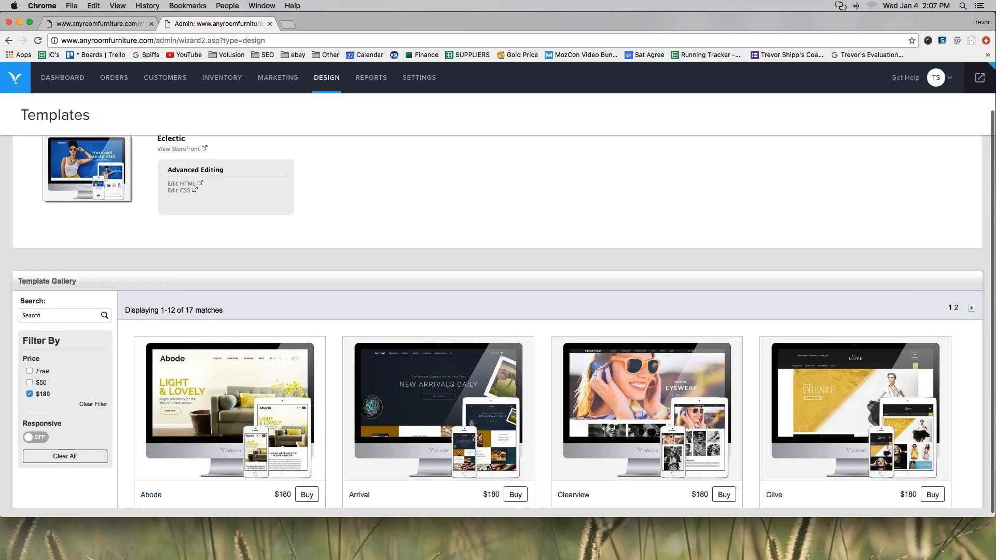
left_click(30, 396)
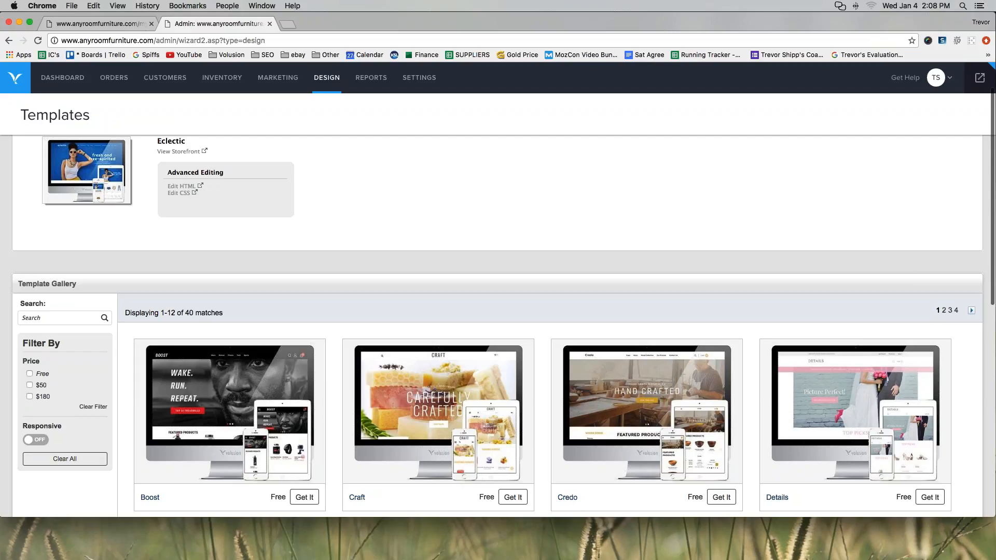
Tick the Free price filter and browse the 13 matching templates from Boost through Cherish 2.0.
scroll(114, 299, "up", 2)
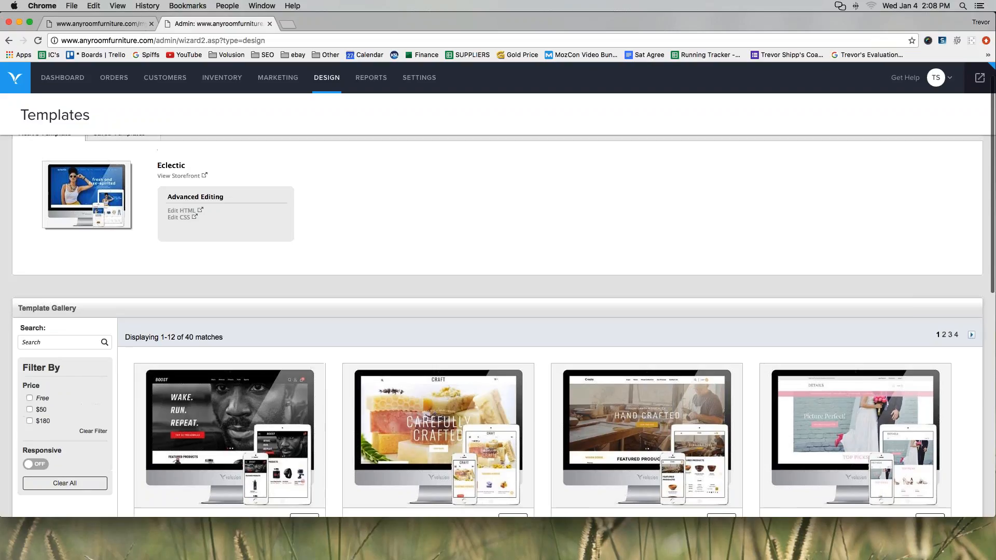
scroll(86, 400, "down", 3)
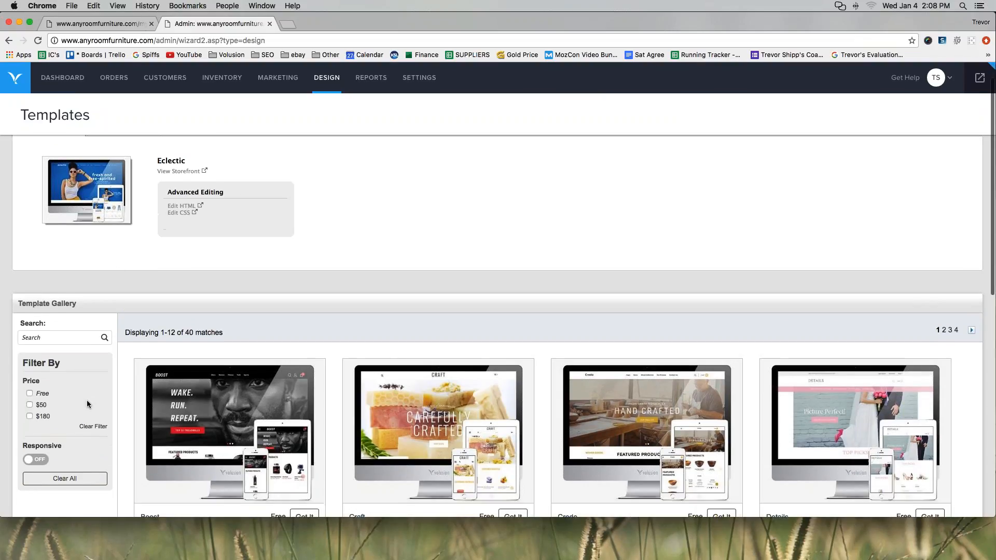
left_click(29, 352)
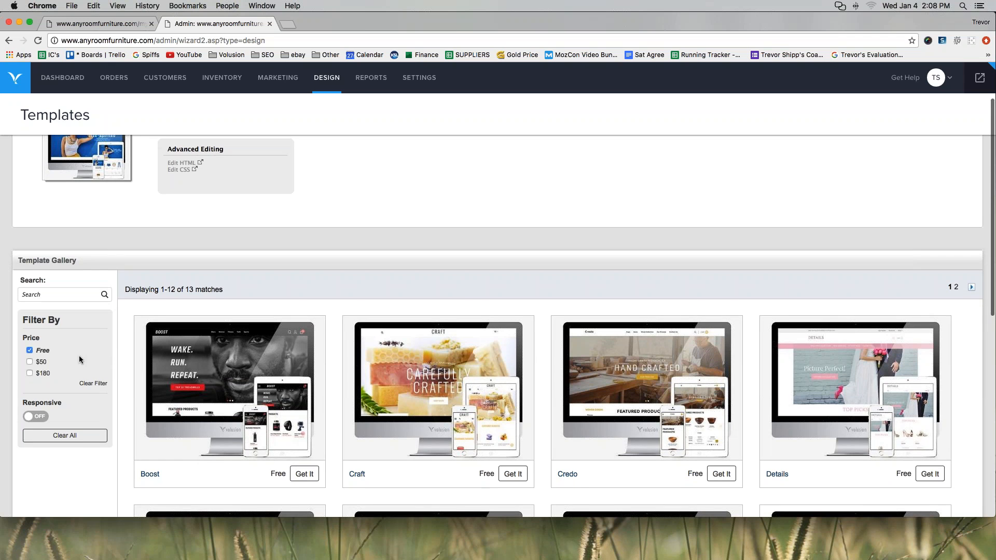
scroll(81, 343, "down", 3)
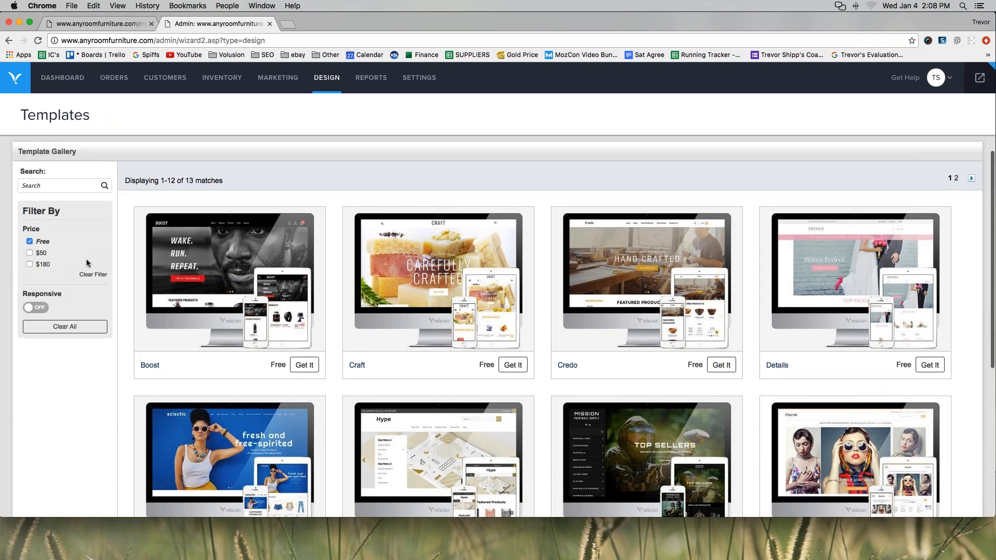
scroll(87, 263, "down", 2)
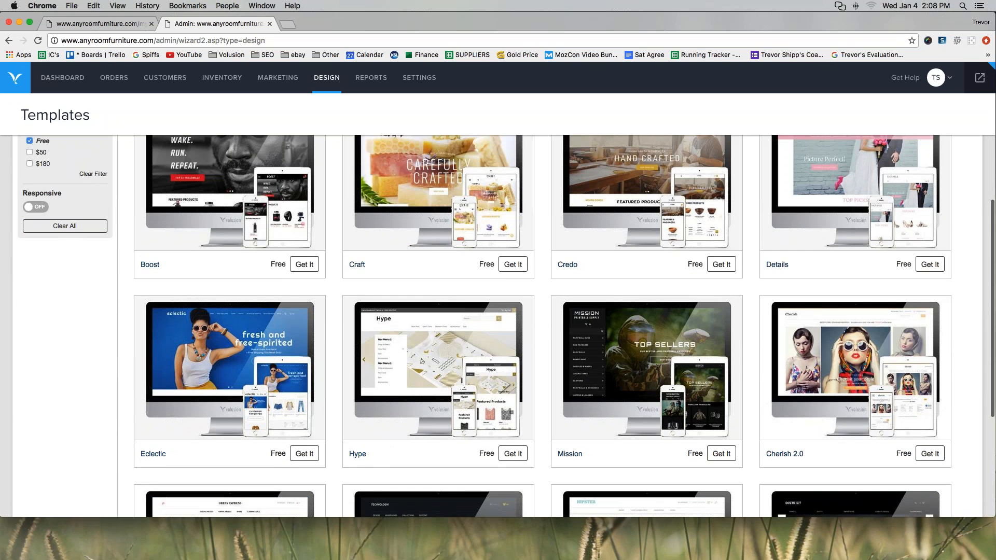
scroll(88, 263, "down", 1)
scroll(144, 372, "down", 2)
scroll(144, 372, "down", 1)
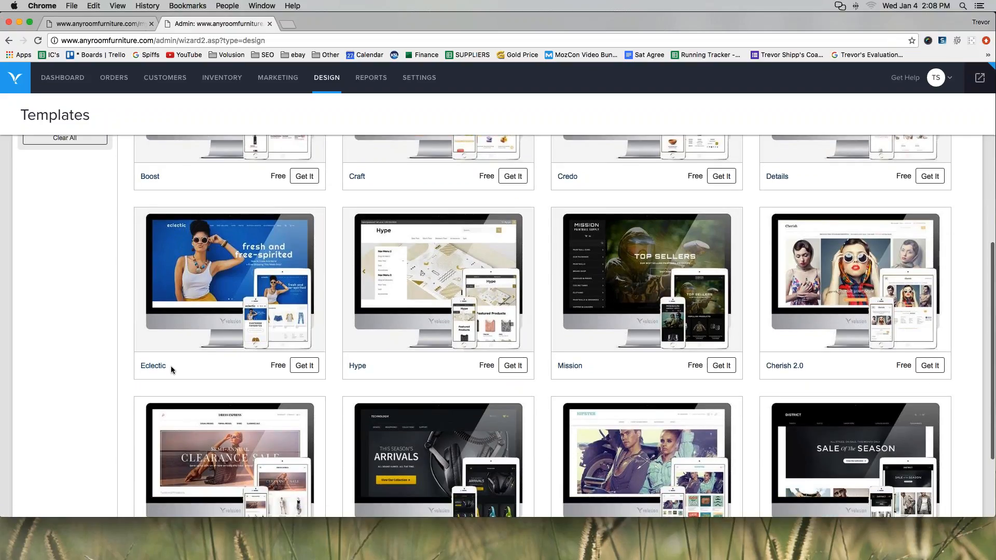
scroll(171, 366, "up", 3)
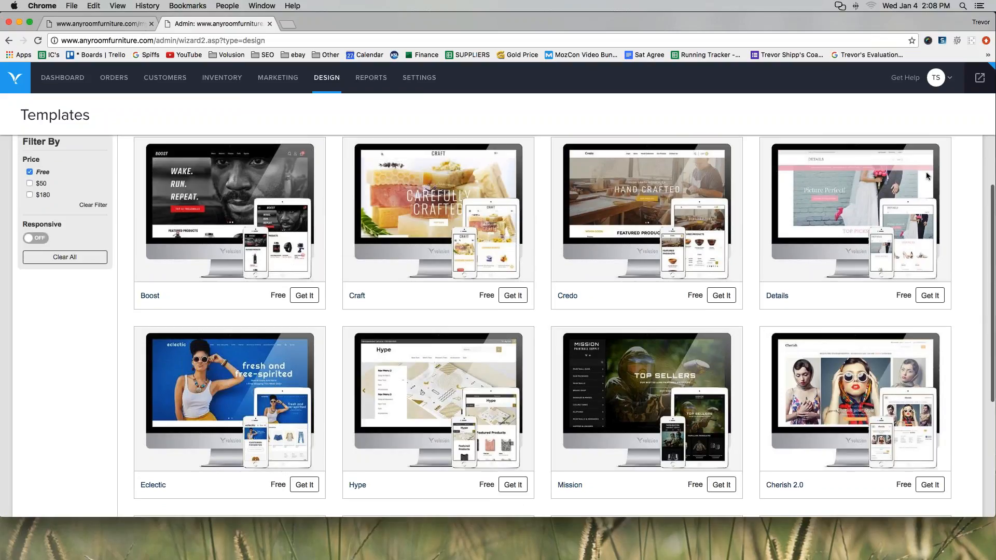
mouse_move(926, 190)
left_mouse_down()
mouse_move(859, 228)
mouse_move(870, 273)
left_mouse_up()
left_click_drag(942, 226, 923, 184)
mouse_move(729, 197)
left_mouse_down()
mouse_move(683, 200)
mouse_move(651, 269)
mouse_move(729, 279)
mouse_move(703, 196)
left_mouse_up()
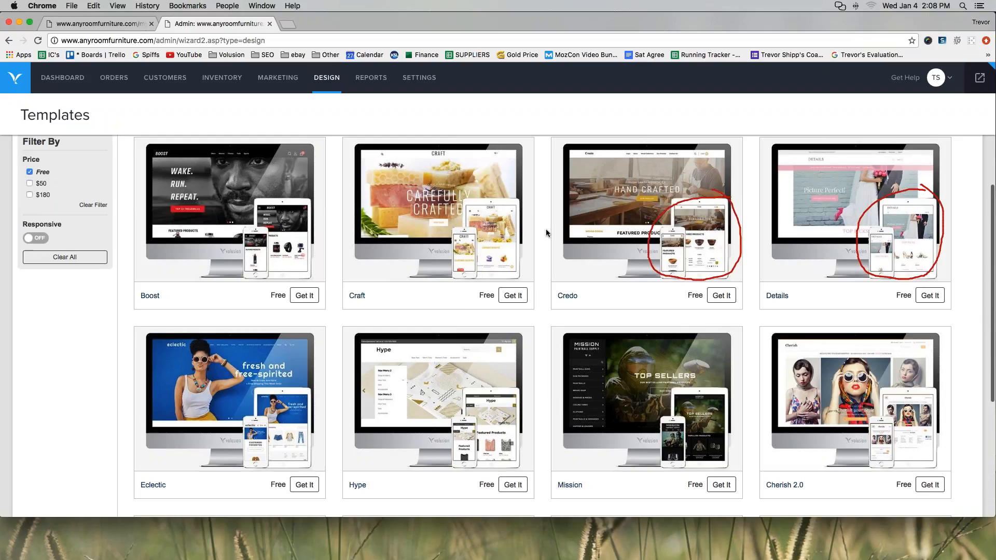
mouse_move(522, 197)
left_mouse_down()
mouse_move(458, 211)
mouse_move(448, 271)
mouse_move(526, 262)
mouse_move(515, 185)
left_mouse_up()
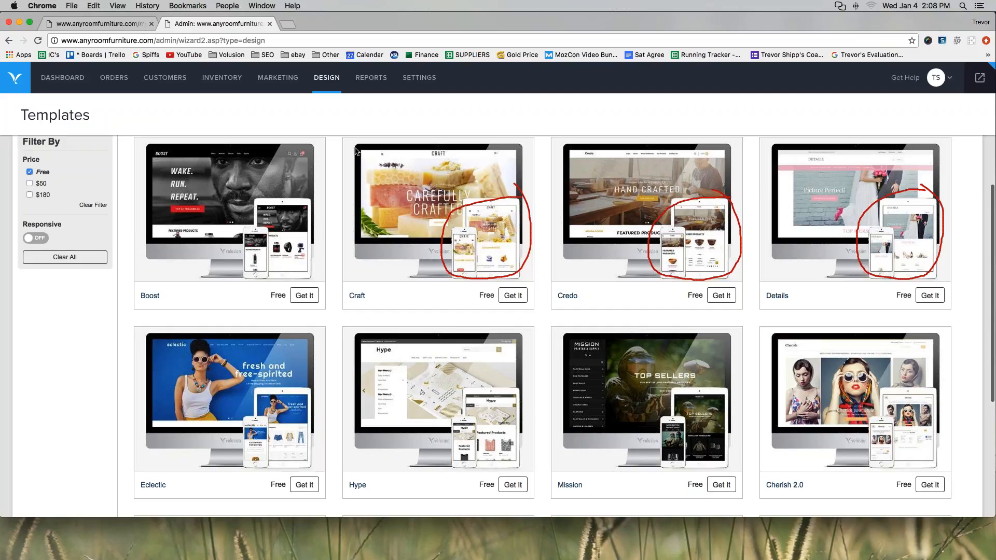
mouse_move(303, 388)
left_mouse_down()
mouse_move(228, 421)
mouse_move(316, 445)
mouse_move(311, 401)
left_mouse_up()
mouse_move(490, 385)
left_mouse_down()
mouse_move(536, 433)
mouse_move(503, 382)
left_mouse_up()
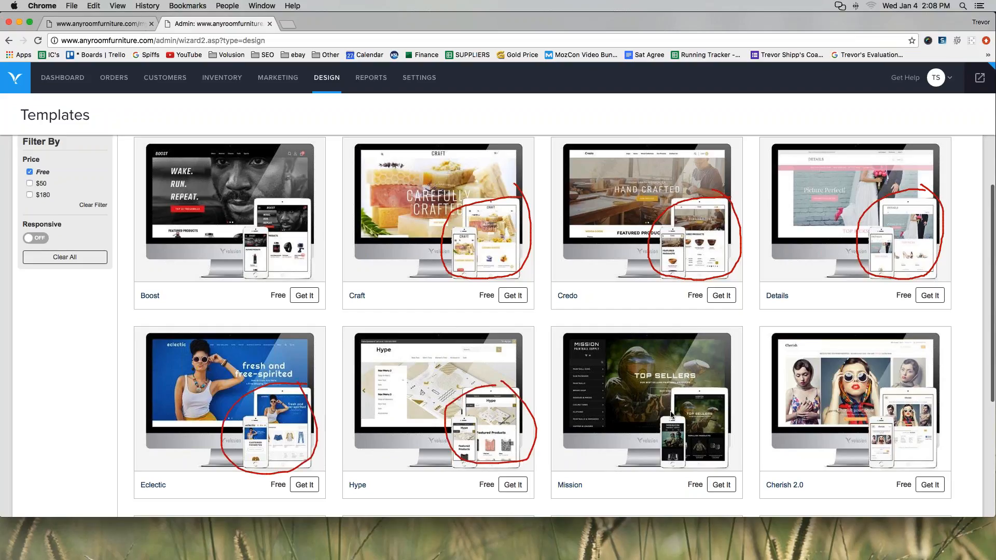
mouse_move(700, 393)
left_mouse_down()
mouse_move(657, 447)
mouse_move(729, 388)
left_mouse_up()
mouse_move(903, 378)
left_mouse_down()
mouse_move(882, 465)
mouse_move(859, 384)
mouse_move(842, 369)
left_mouse_up()
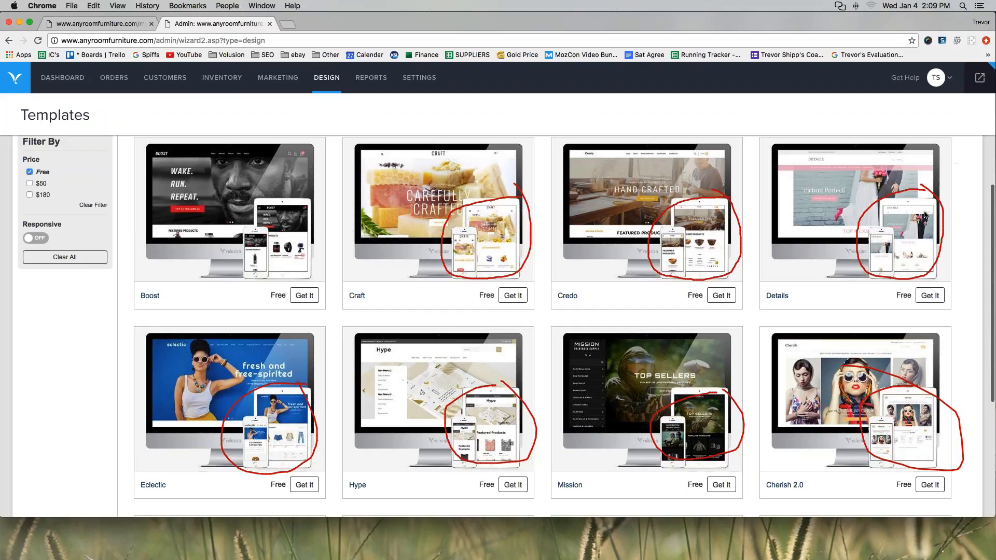
key("Escape")
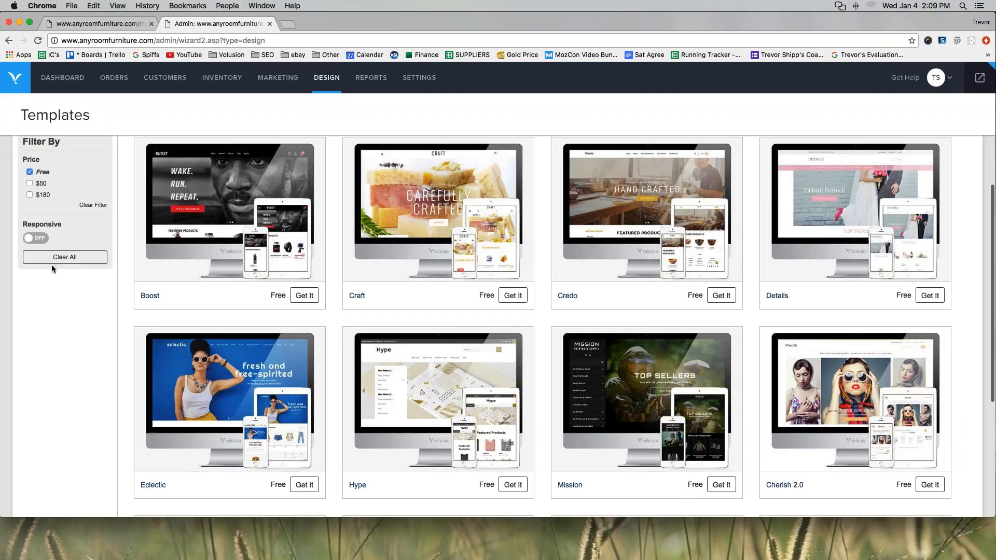
Switch the Responsive filter to ON alongside Free and browse the matching templates.
left_click(36, 239)
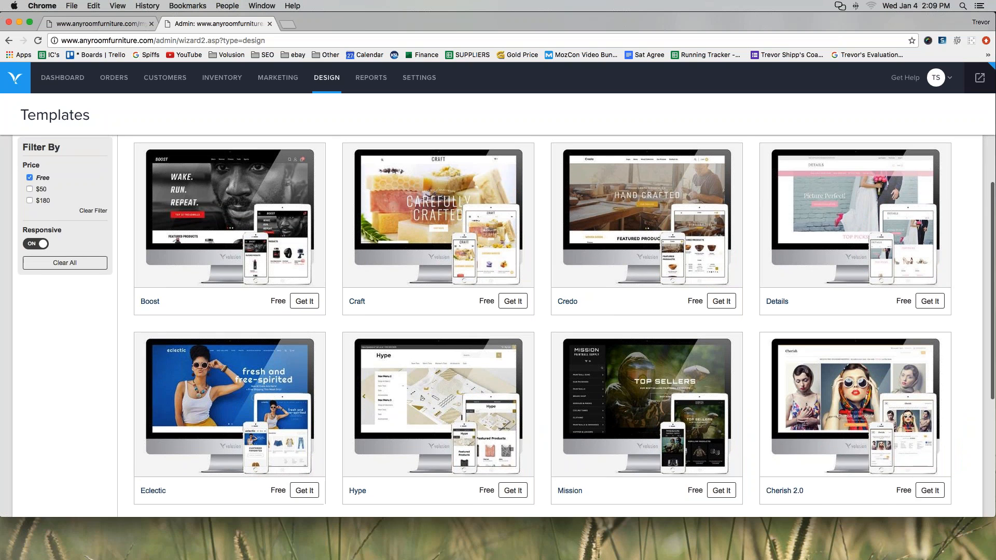
scroll(52, 290, "up", 2)
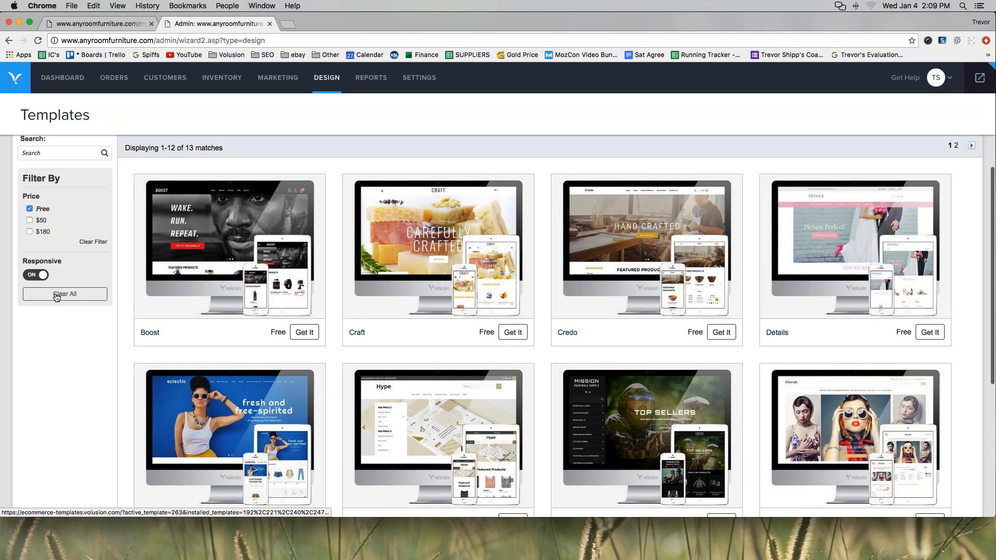
scroll(118, 300, "up", 4)
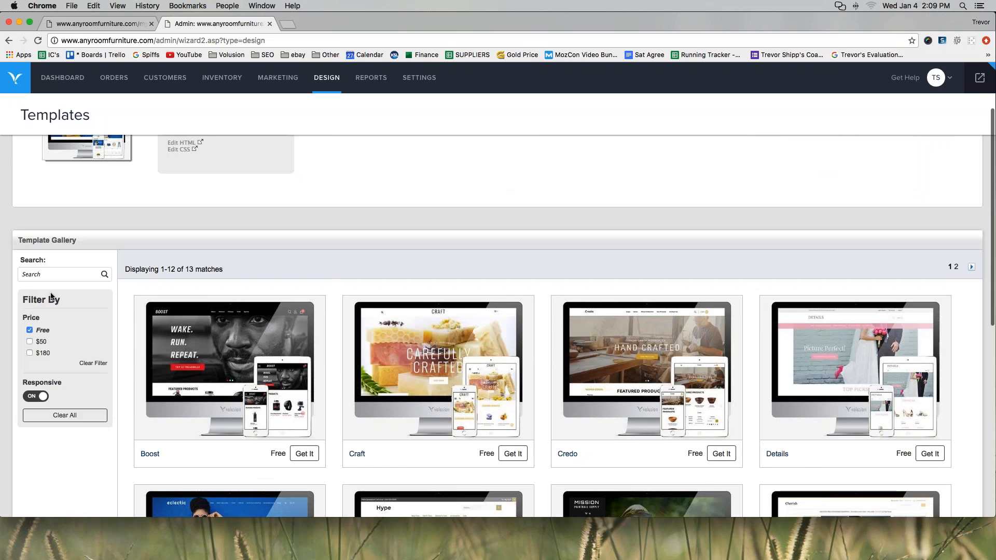
scroll(118, 300, "up", 3)
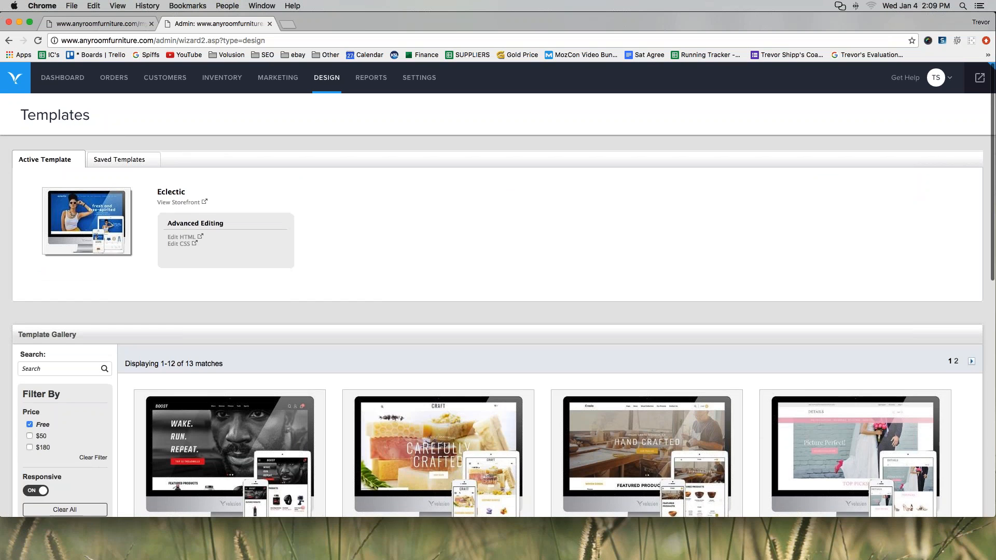
scroll(65, 273, "down", 4)
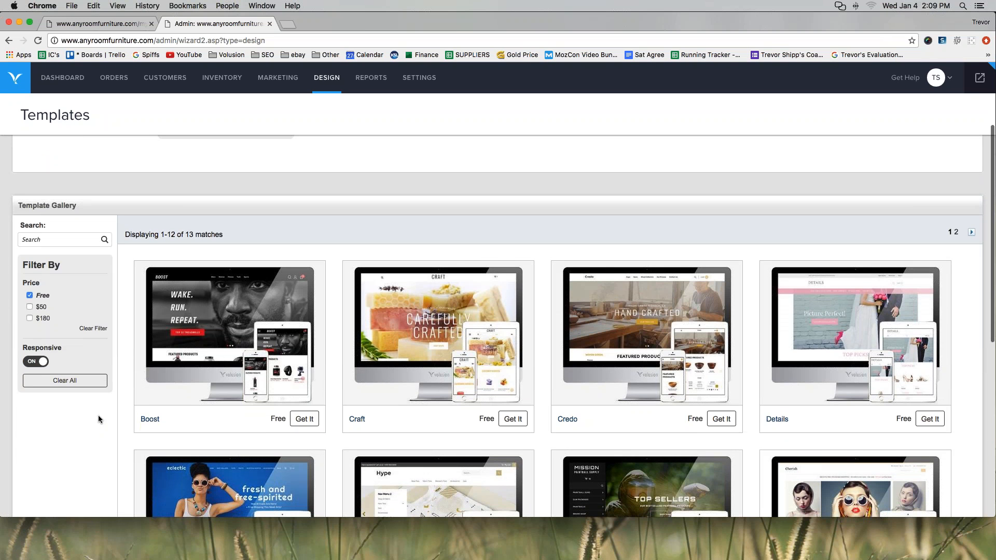
scroll(94, 417, "down", 3)
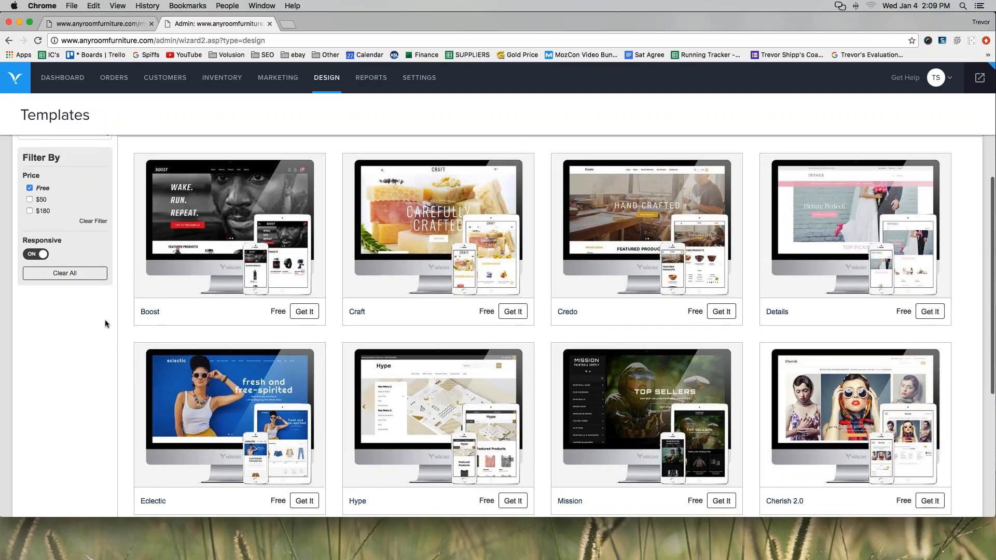
scroll(104, 320, "down", 1)
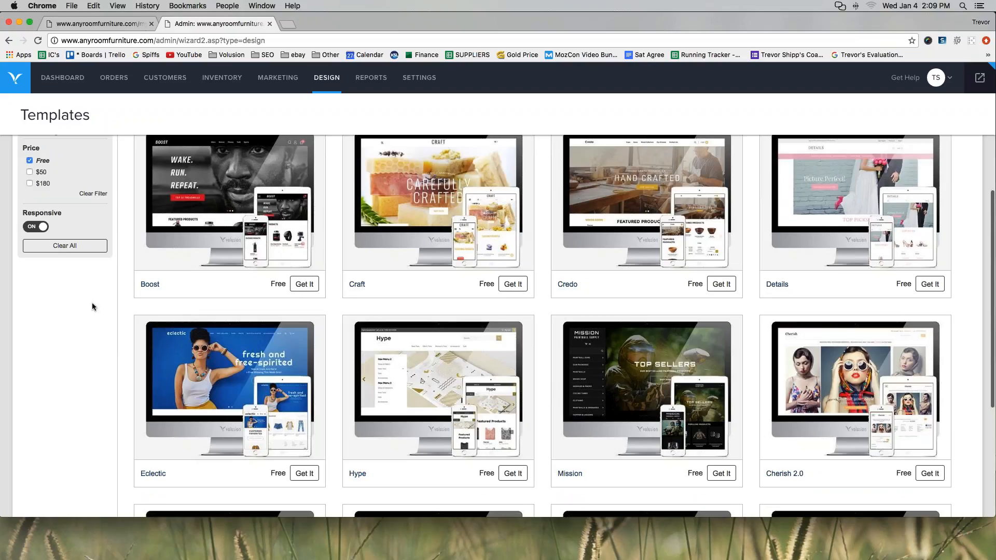
Install the free Craft template and close the install notice without activating it.
left_click(512, 286)
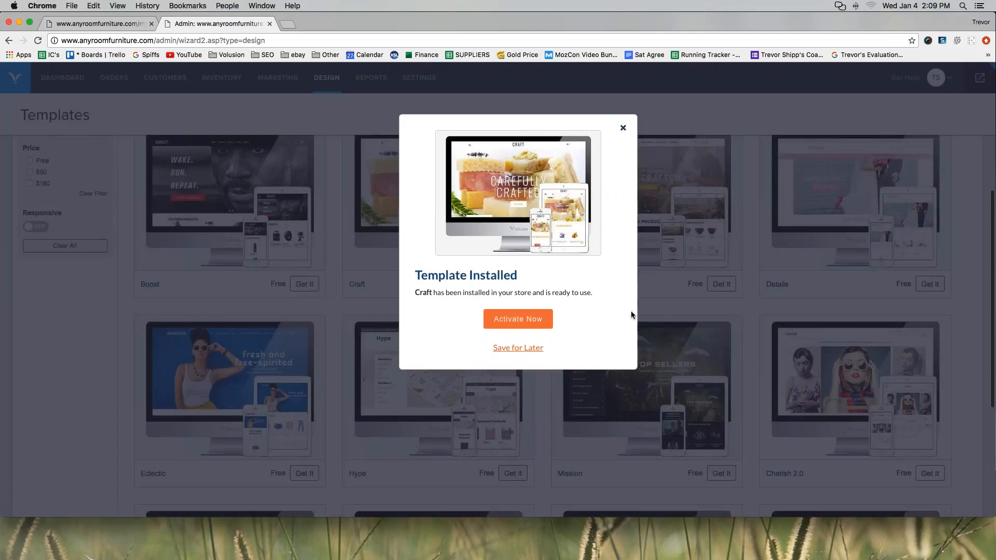
mouse_move(574, 306)
left_mouse_down()
mouse_move(483, 311)
mouse_move(491, 330)
mouse_move(577, 316)
left_mouse_up()
left_click(623, 128)
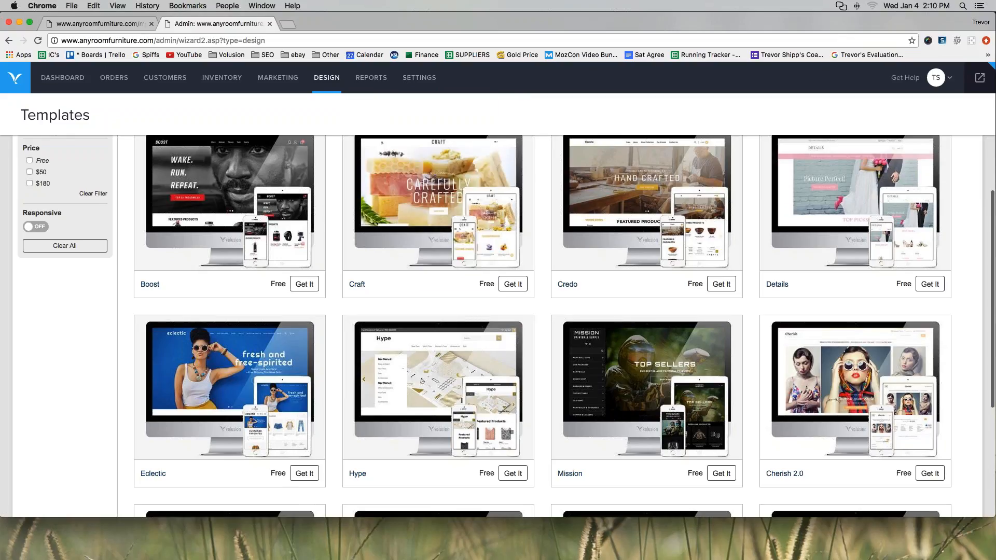
scroll(462, 401, "up", 5)
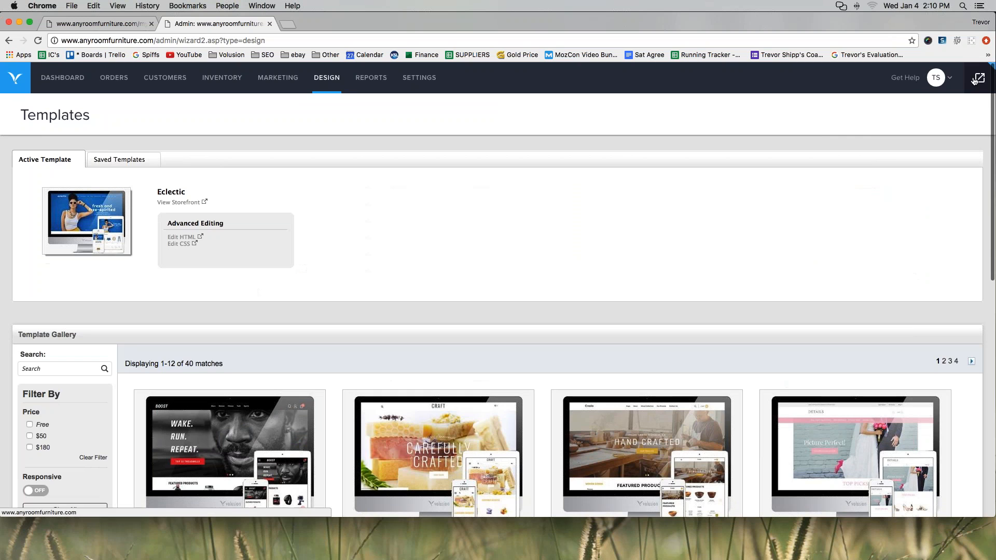
Open the live storefront in a new tab and go to the footer's Shipping & Returns page.
left_click(980, 77)
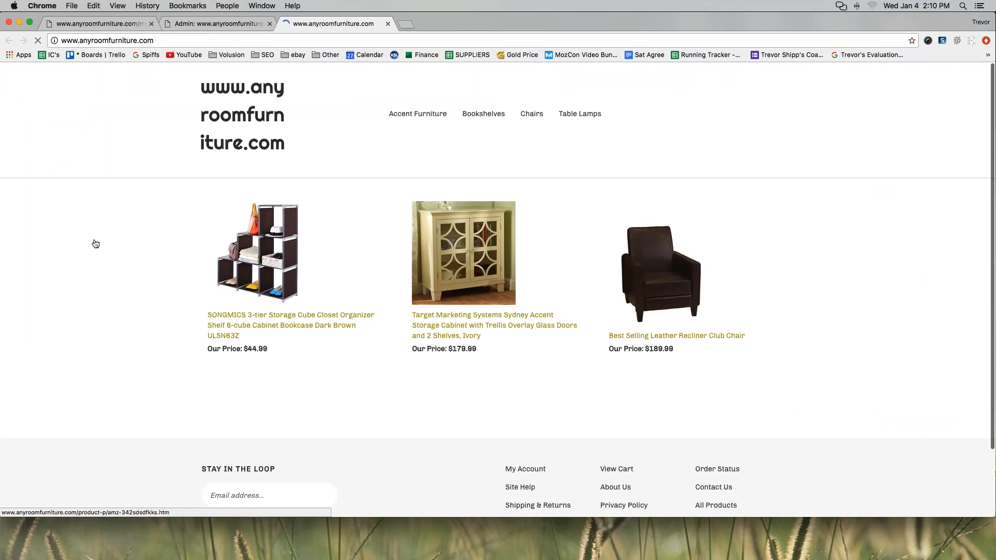
scroll(95, 243, "down", 2)
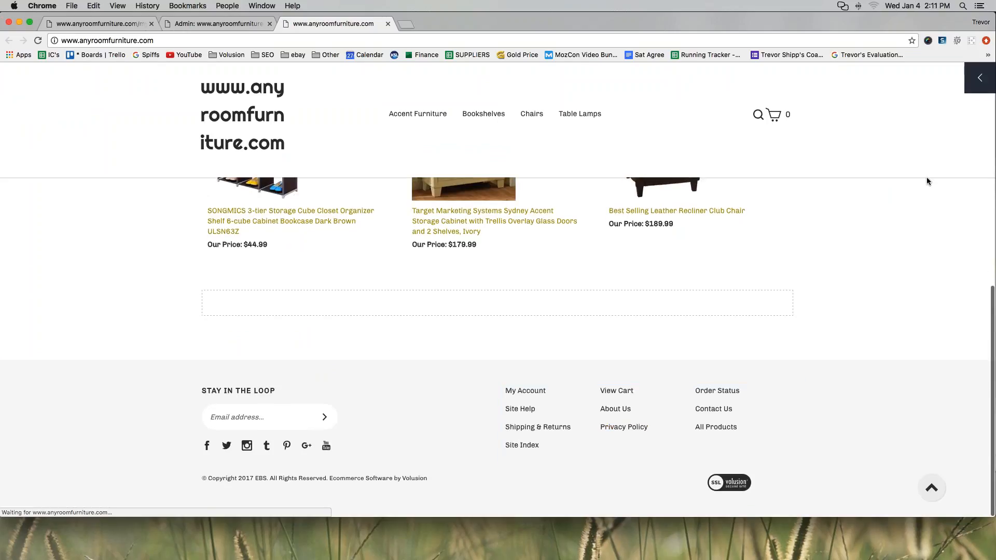
mouse_move(784, 365)
left_mouse_down()
mouse_move(312, 344)
mouse_move(150, 402)
mouse_move(194, 509)
mouse_move(368, 520)
mouse_move(669, 518)
mouse_move(854, 451)
mouse_move(719, 354)
left_mouse_up()
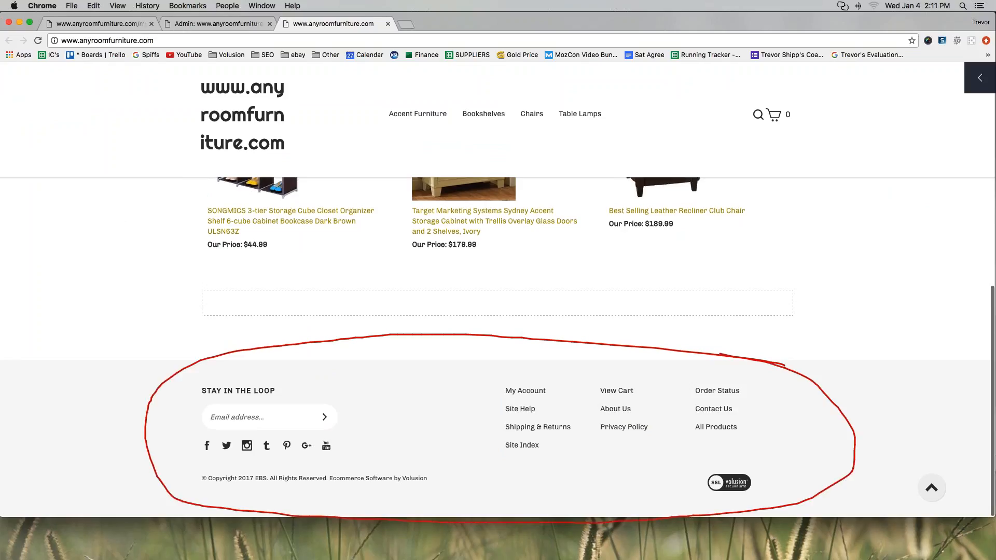
mouse_move(491, 379)
left_mouse_down()
mouse_move(755, 379)
mouse_move(753, 459)
mouse_move(491, 458)
mouse_move(492, 378)
left_mouse_up()
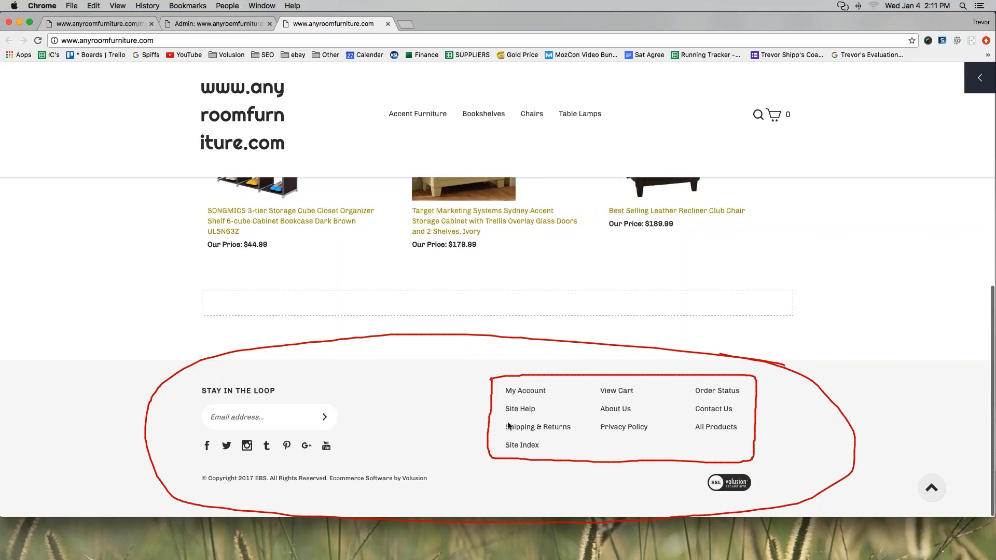
left_click_drag(503, 432, 571, 432)
mouse_move(633, 401)
left_mouse_down()
mouse_move(602, 402)
mouse_move(637, 416)
mouse_move(635, 404)
left_mouse_up()
mouse_move(734, 400)
left_mouse_down()
mouse_move(699, 403)
mouse_move(694, 417)
mouse_move(742, 419)
mouse_move(737, 402)
left_mouse_up()
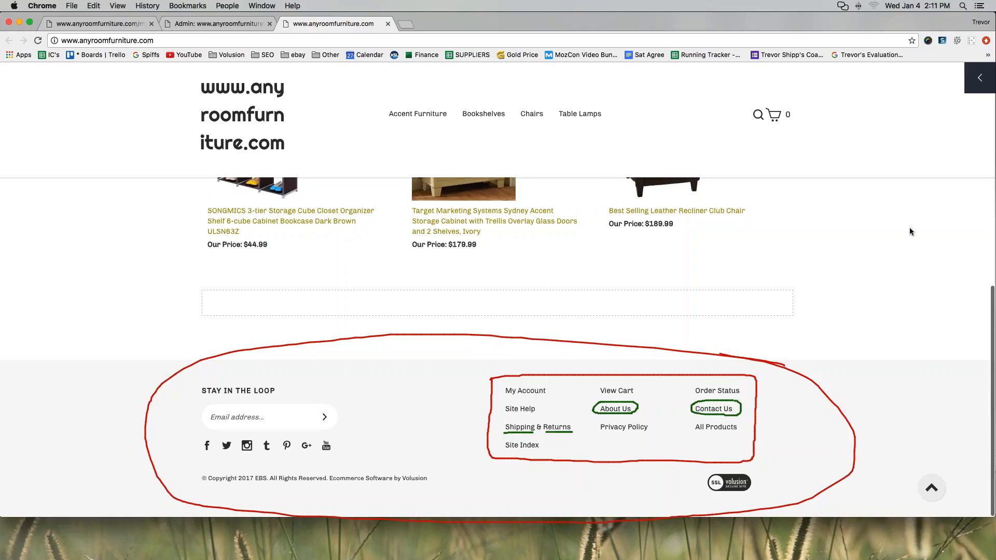
key("Escape")
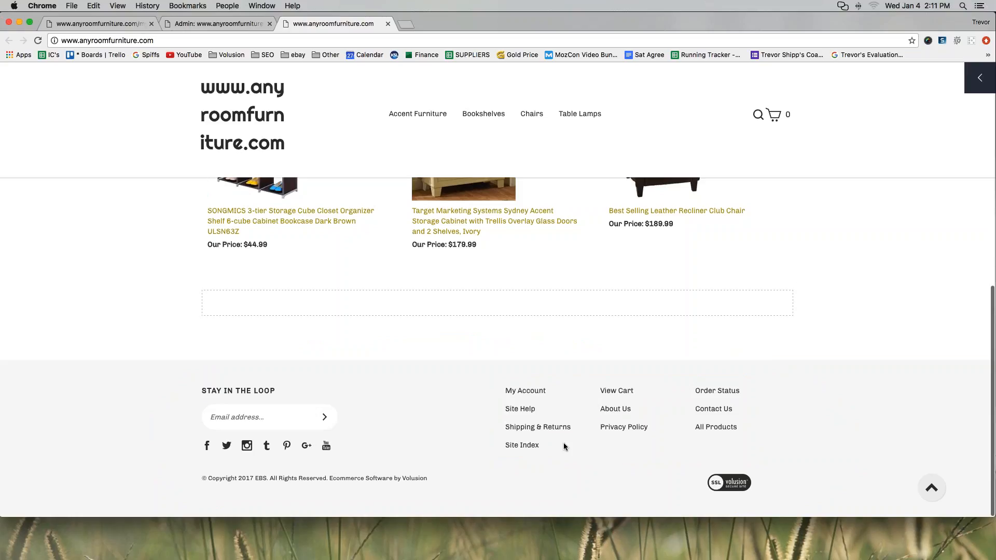
left_click(517, 430)
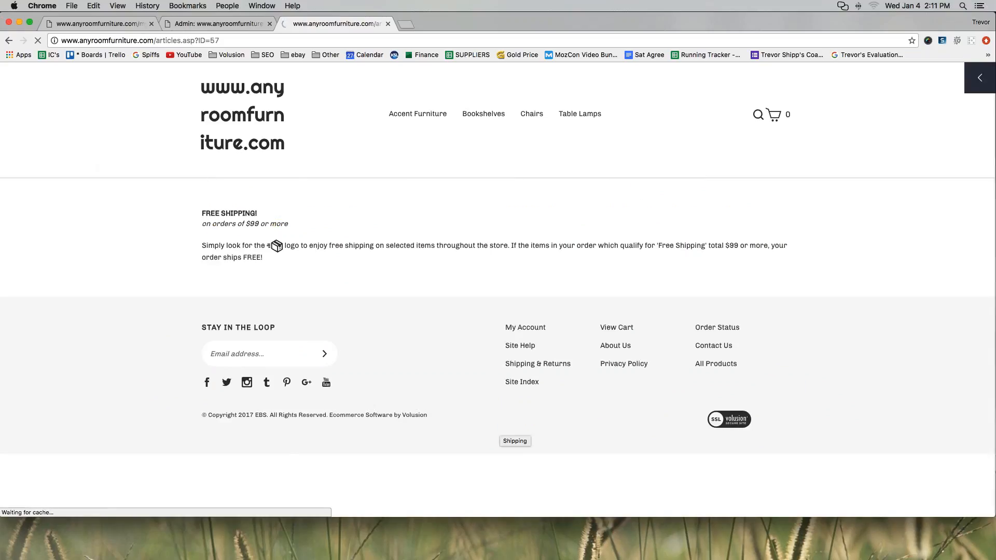
Choose Articles & Text from the storefront editing panel's three-dot menu.
left_click_drag(870, 21, 836, 18)
left_click_drag(924, 23, 939, 21)
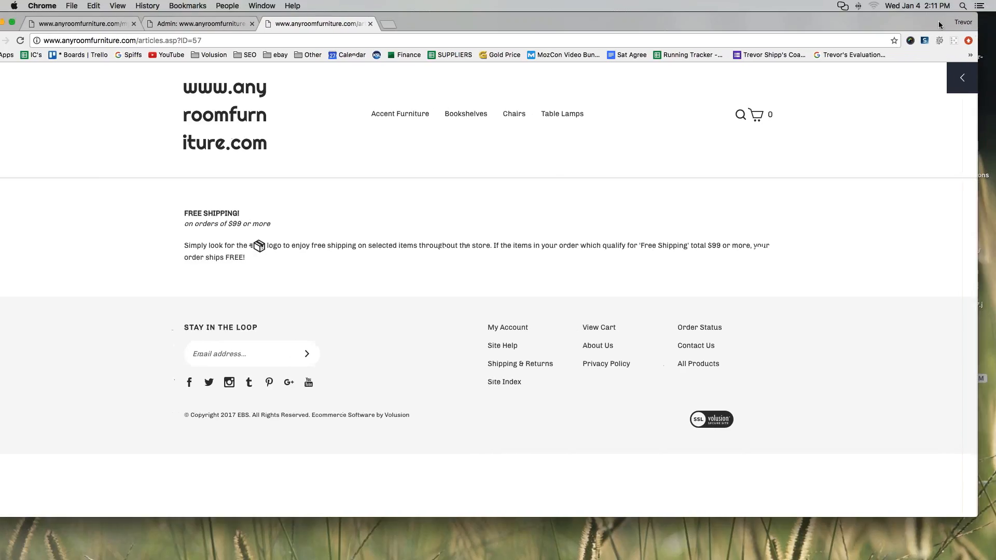
left_click(962, 78)
left_click(794, 77)
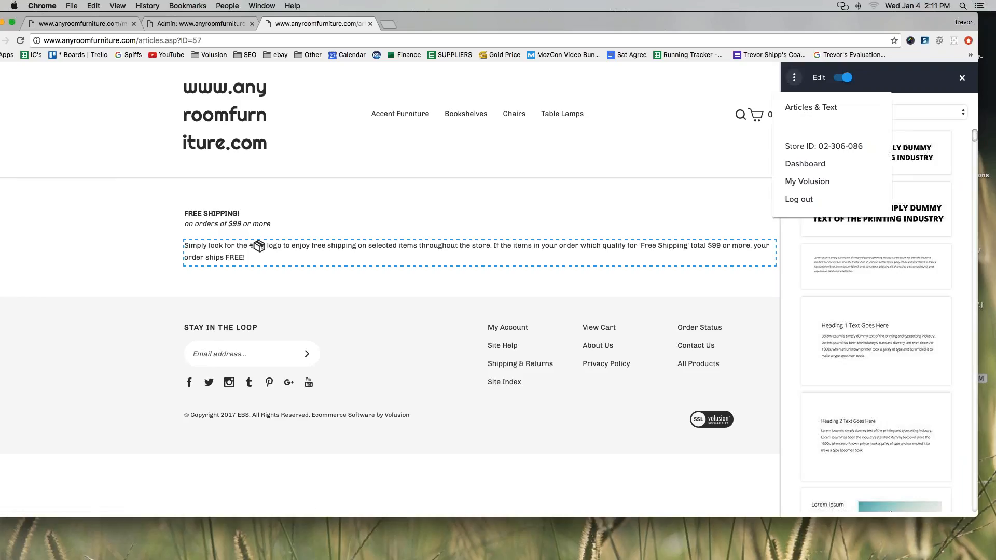
left_click(732, 63)
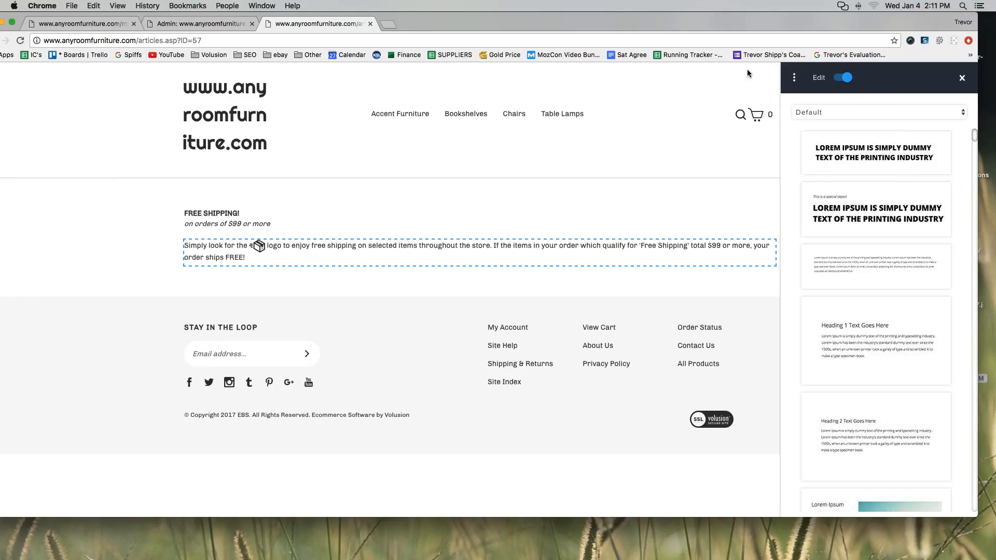
left_click(963, 82)
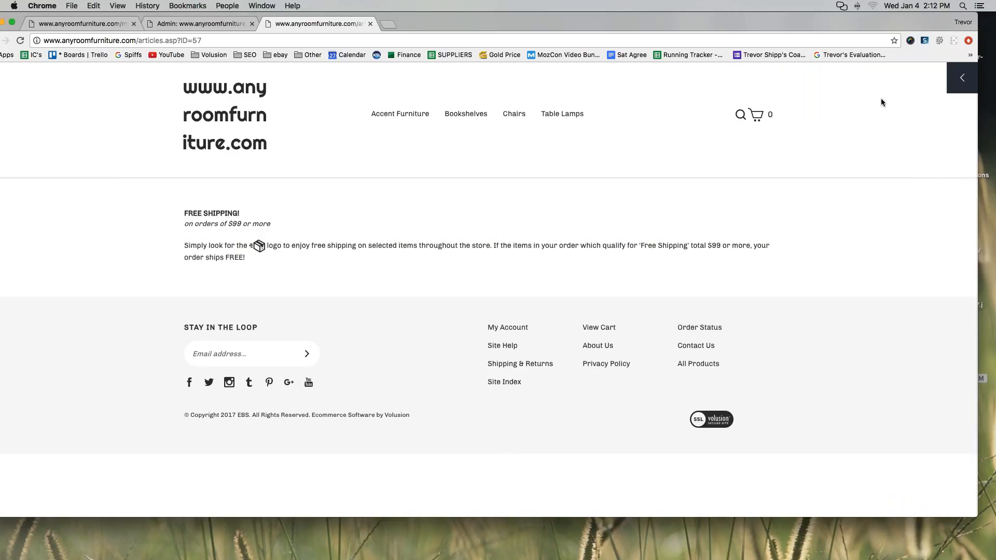
left_click_drag(925, 84, 923, 94)
left_click(962, 77)
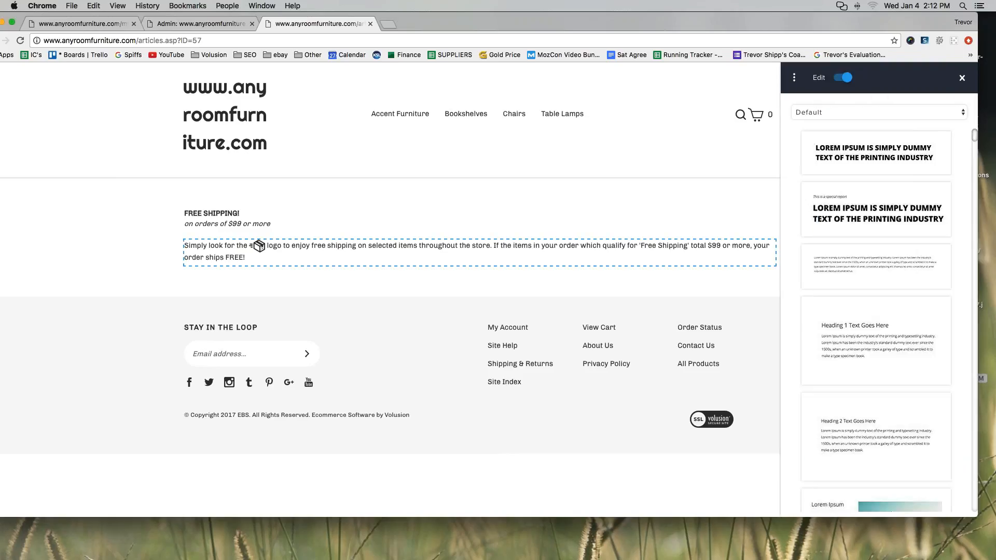
left_click(794, 78)
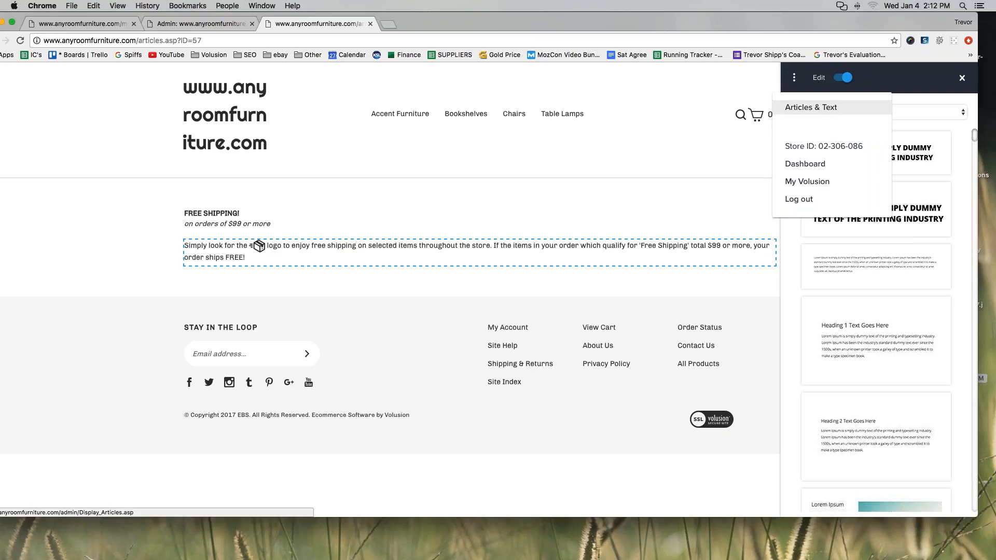
left_click(811, 107)
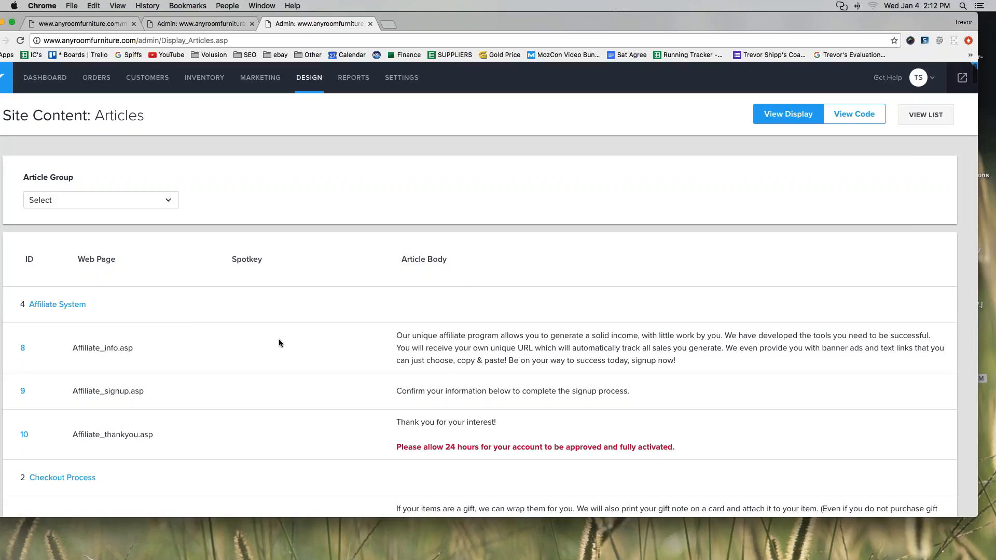
Open article ID 57, Help_FreeShipping.asp ('FREE SHIPPING!'), for editing and view the live store in a new tab.
scroll(183, 334, "down", 15)
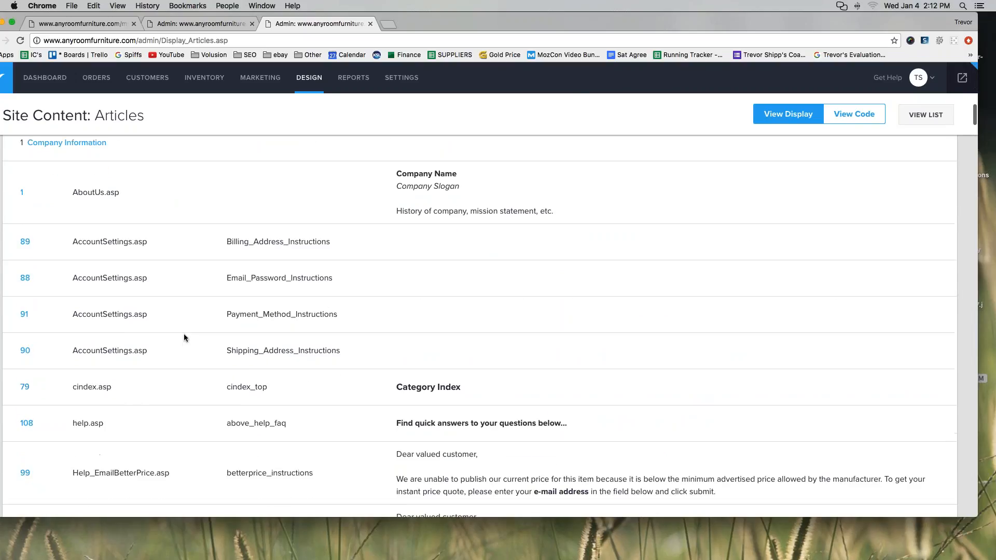
scroll(183, 338, "down", 7)
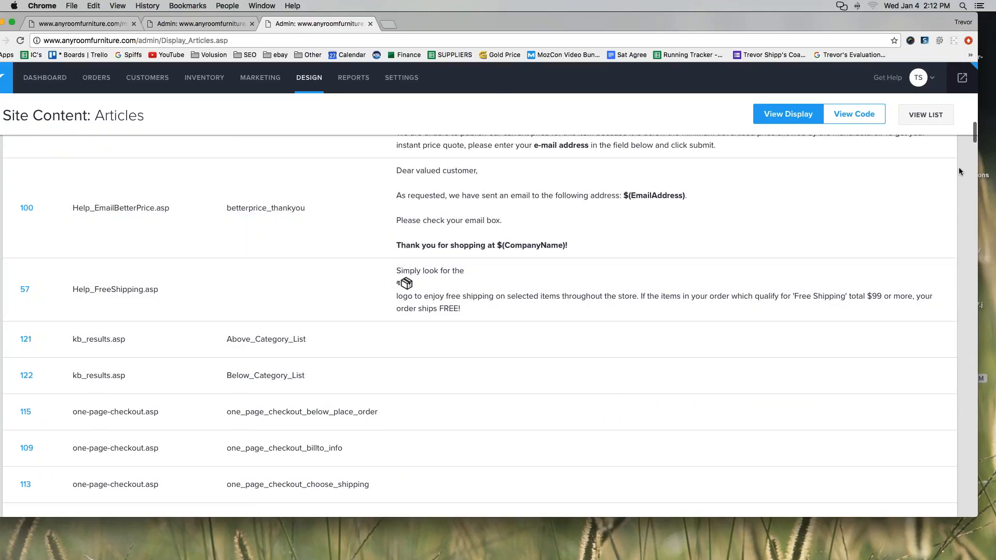
mouse_move(34, 275)
left_mouse_down()
mouse_move(37, 300)
mouse_move(36, 274)
left_mouse_up()
left_click(23, 289)
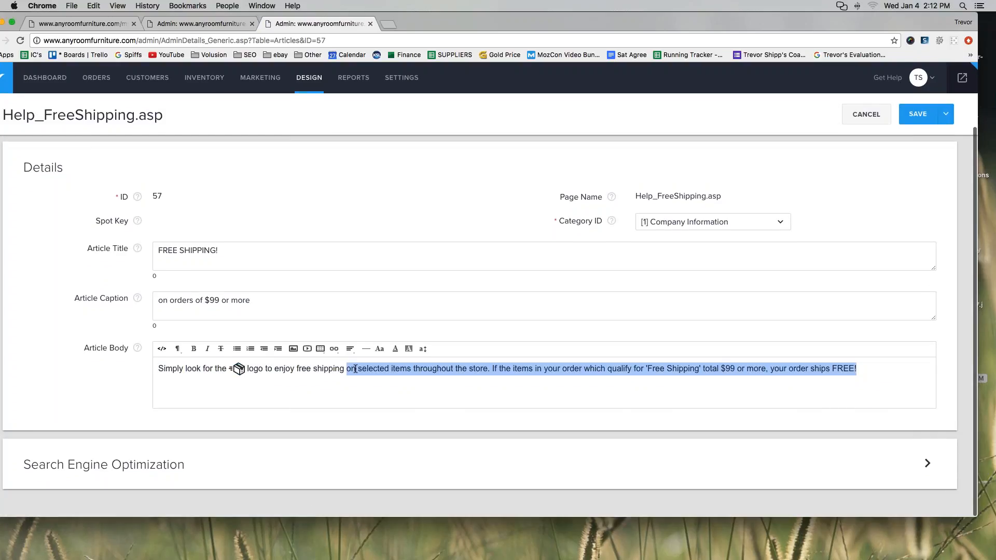
left_click(356, 369)
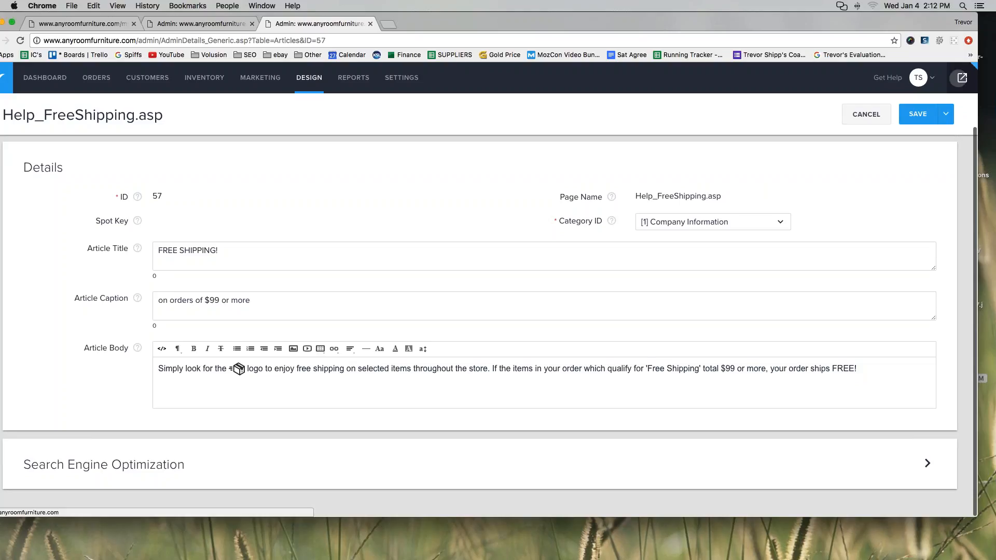
left_click(962, 78)
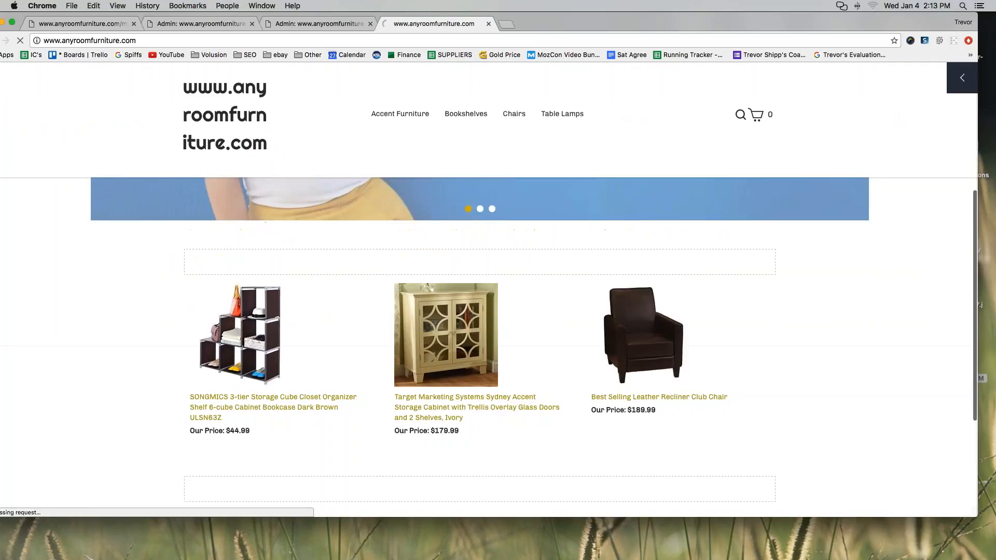
Visit the storefront's Returns page from the footer, then reach the admin Dashboard through the editing panel's menu.
scroll(493, 412, "down", 5)
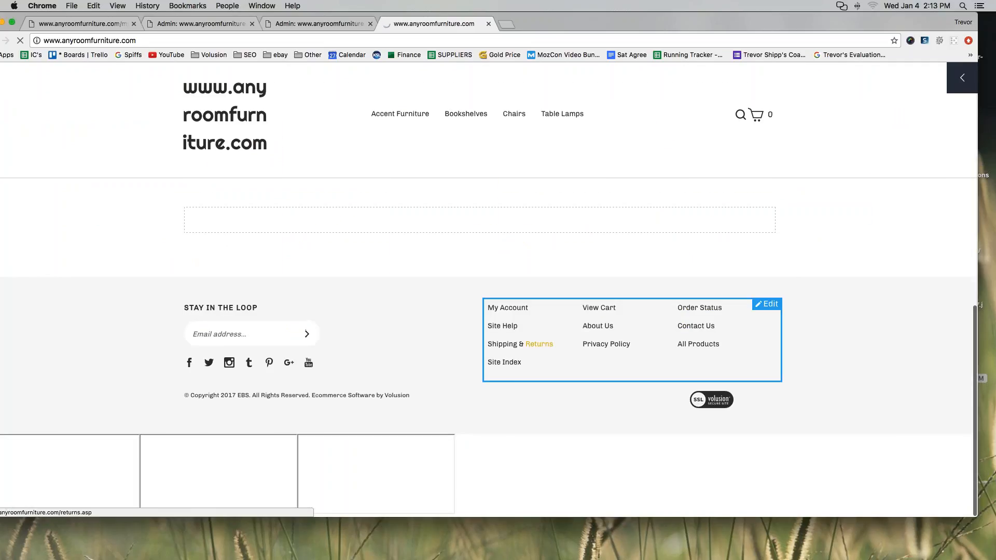
left_click(537, 431)
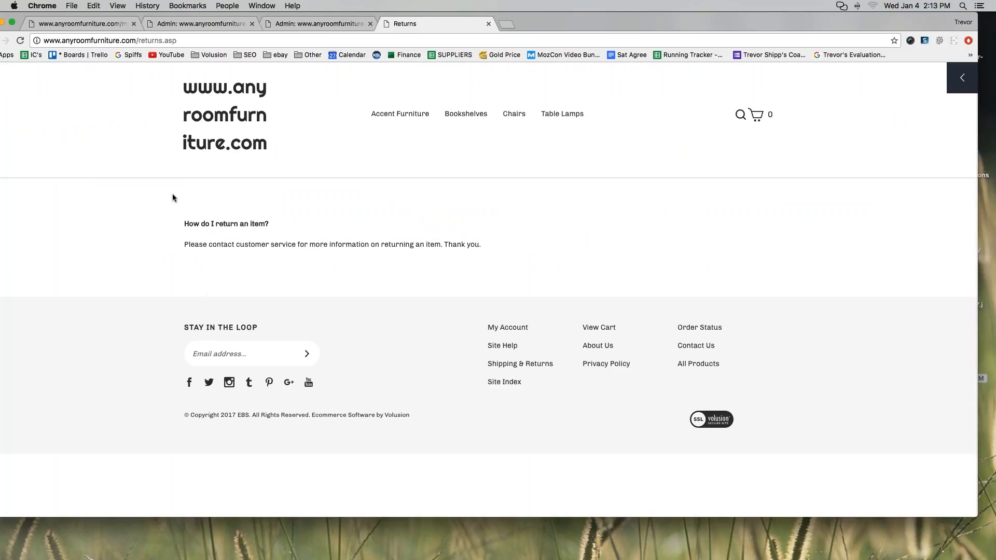
left_click(959, 82)
left_click(794, 77)
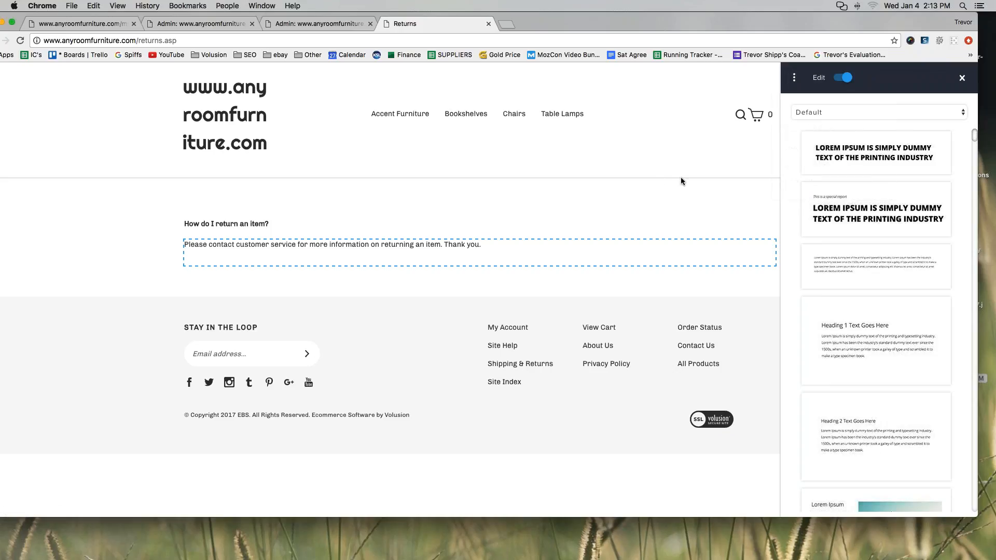
left_click(794, 77)
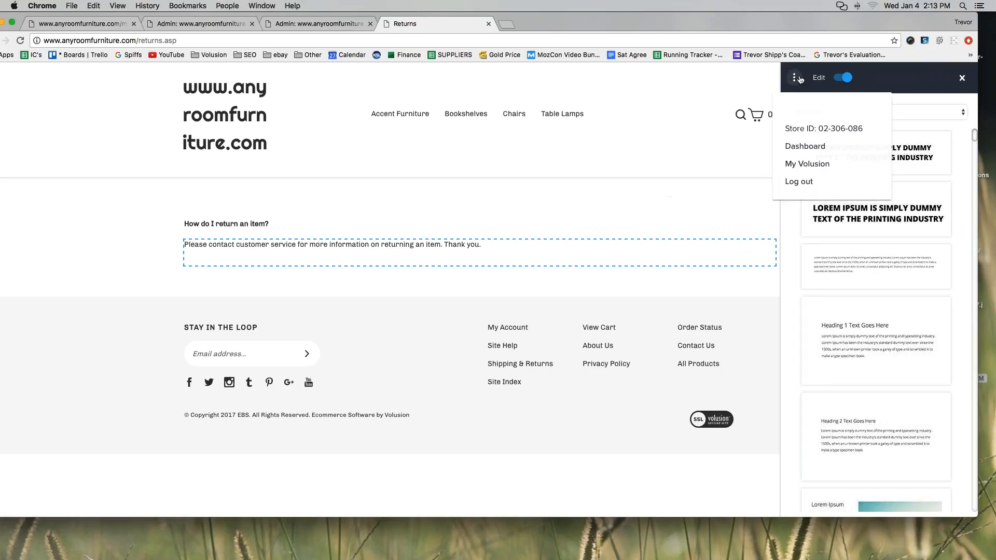
left_click(804, 152)
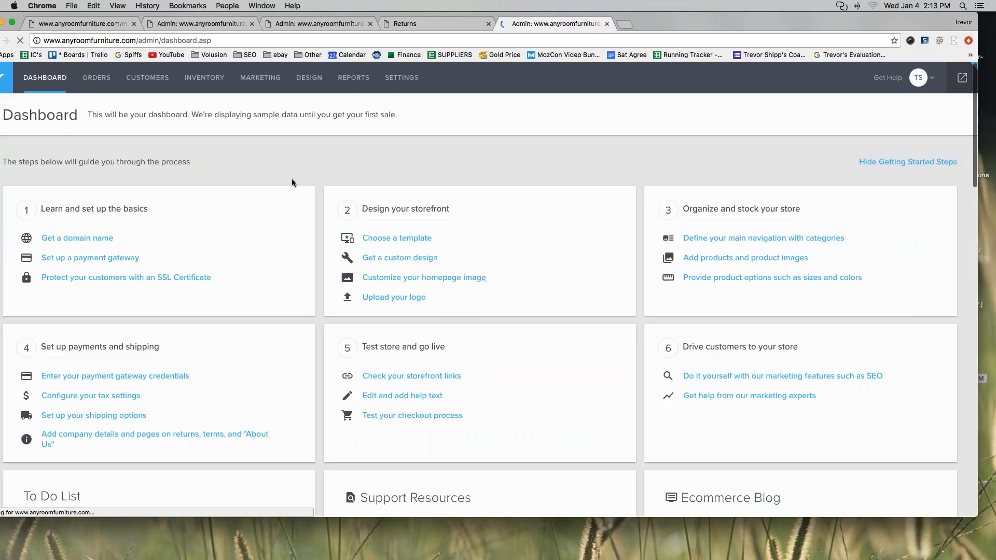
Open the Site Content articles list and mark article IDs 8, 9, 10 and the Checkout Process ID 65.
mouse_move(310, 82)
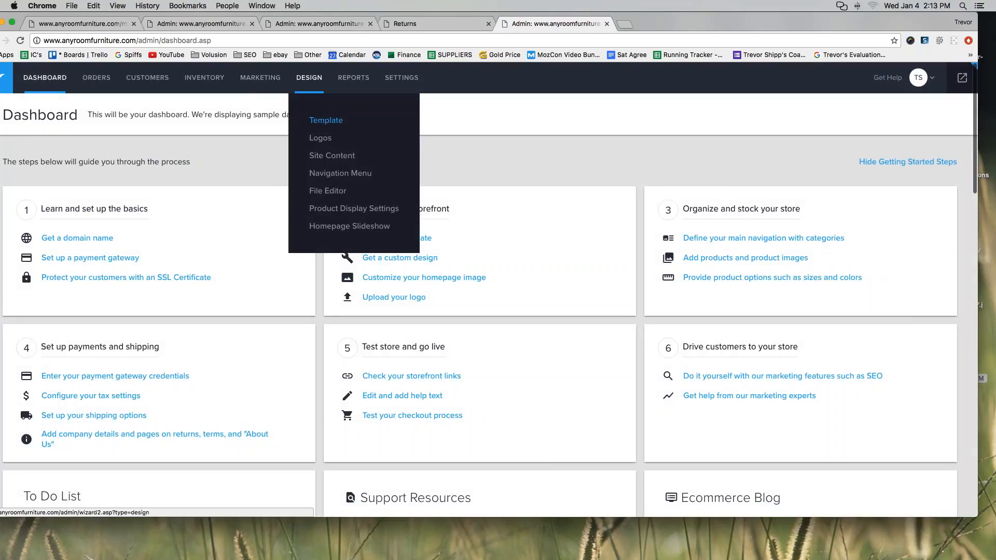
left_click(318, 158)
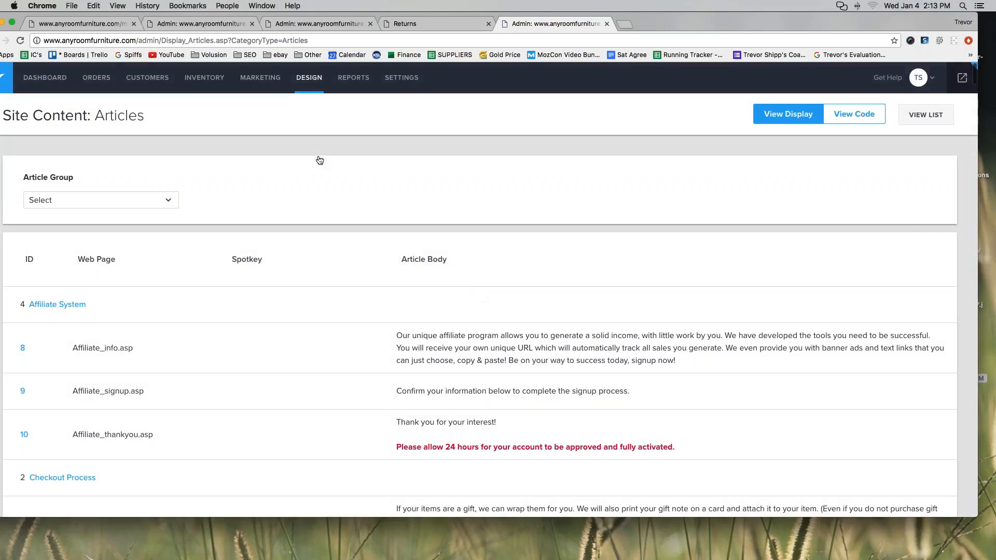
scroll(519, 259, "down", 2)
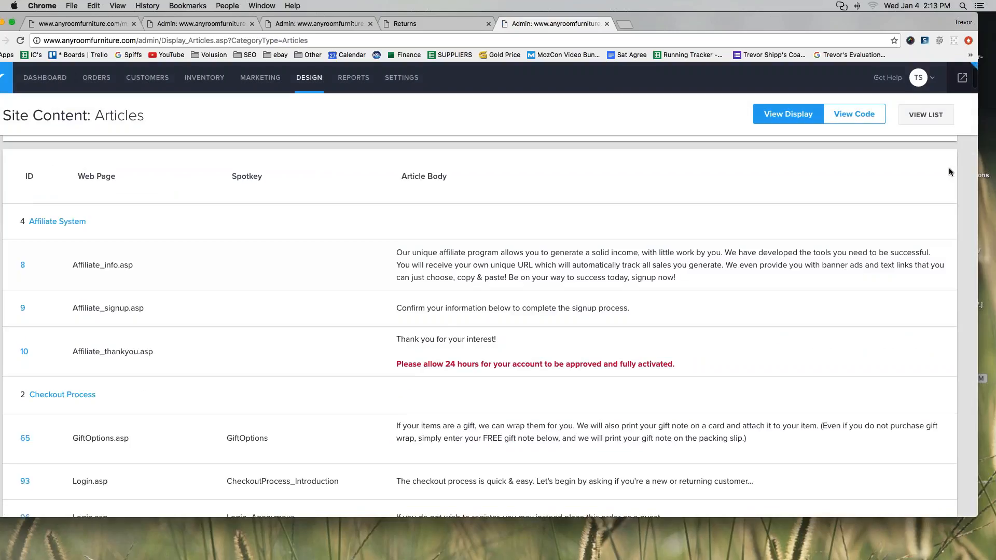
left_click_drag(17, 254, 34, 298)
left_click_drag(29, 337, 34, 347)
mouse_move(21, 386)
left_mouse_down()
mouse_move(26, 405)
mouse_move(41, 379)
left_mouse_up()
left_click_drag(32, 426, 35, 435)
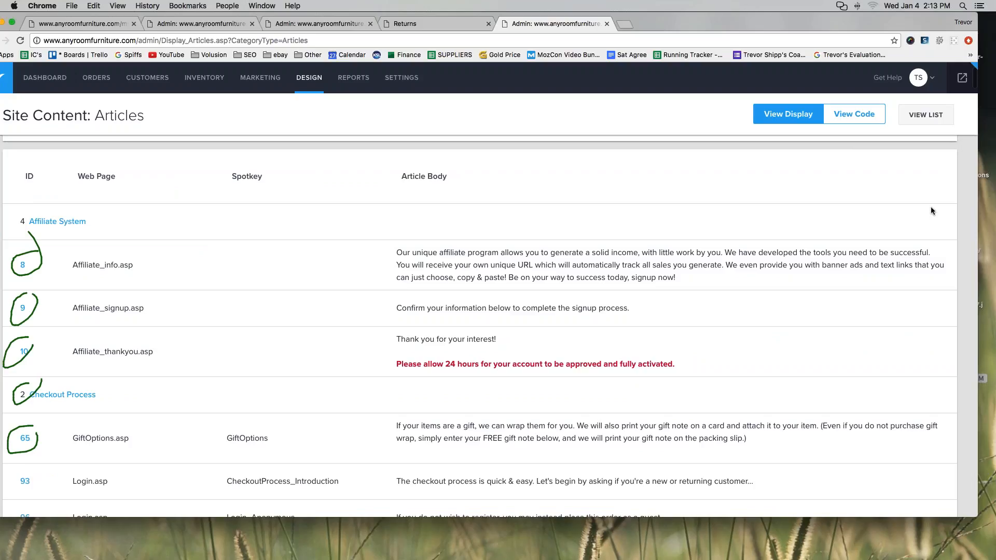
left_click(497, 190)
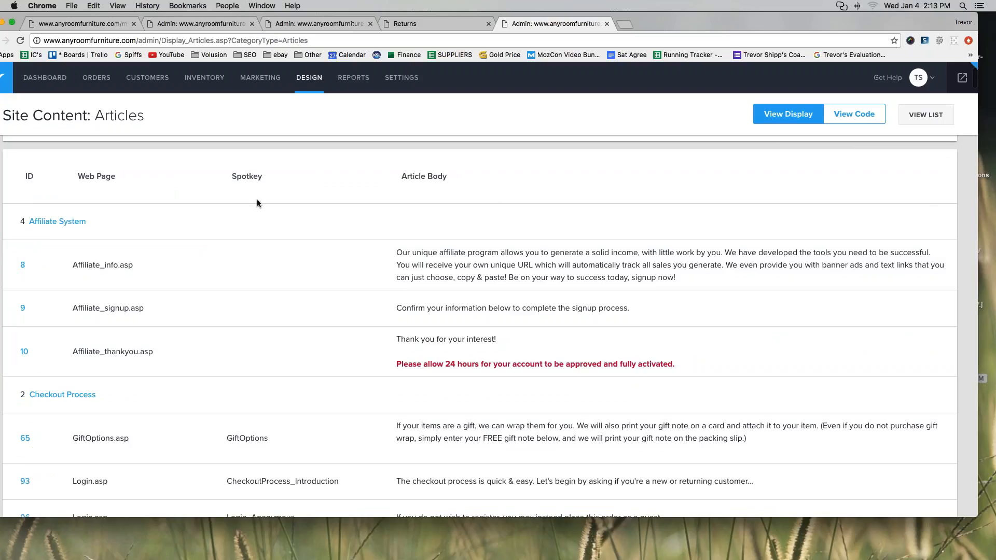
Scroll the articles list and mark the Returns.asp article, ID 3.
scroll(257, 203, "down", 15)
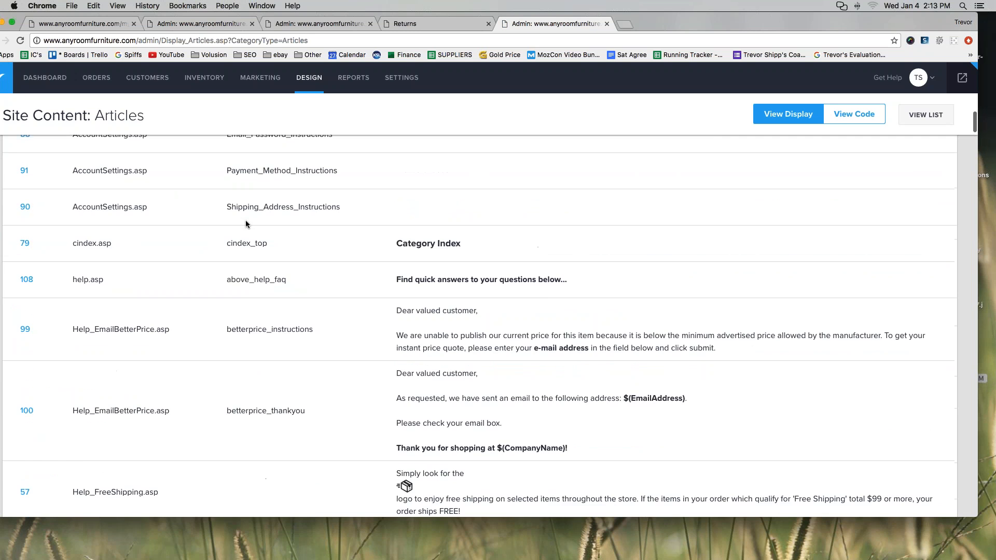
scroll(246, 223, "down", 15)
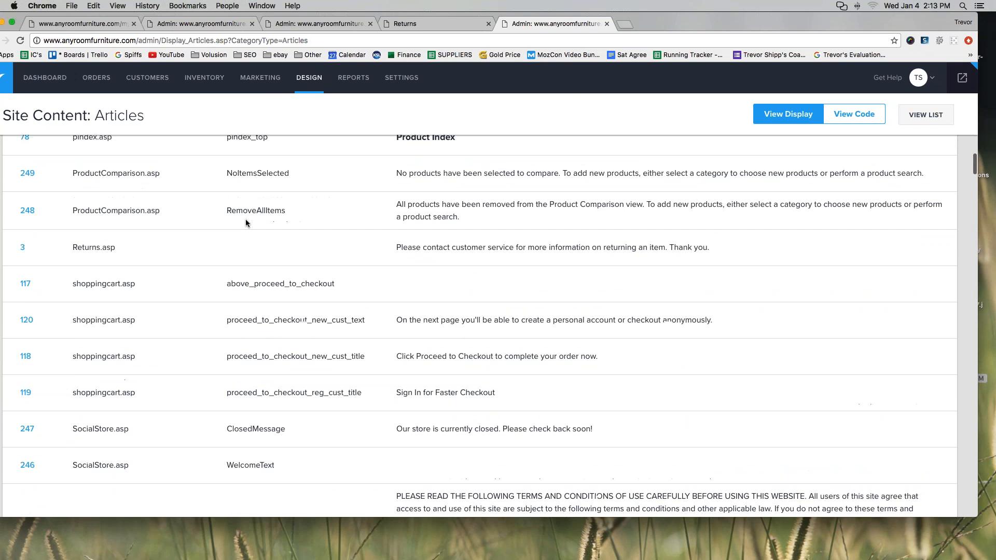
scroll(761, 170, "up", 1)
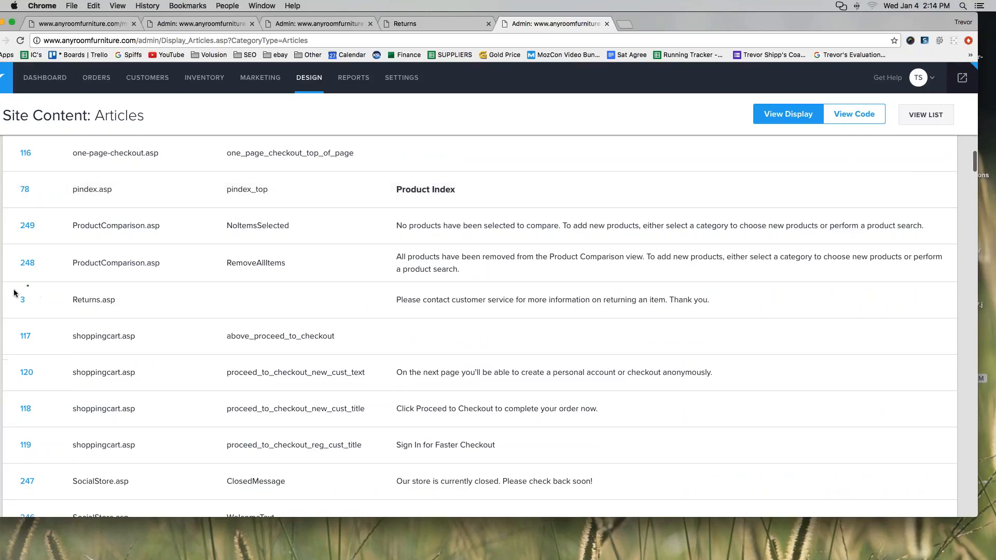
mouse_move(29, 285)
left_mouse_down()
mouse_move(34, 314)
mouse_move(33, 294)
left_mouse_up()
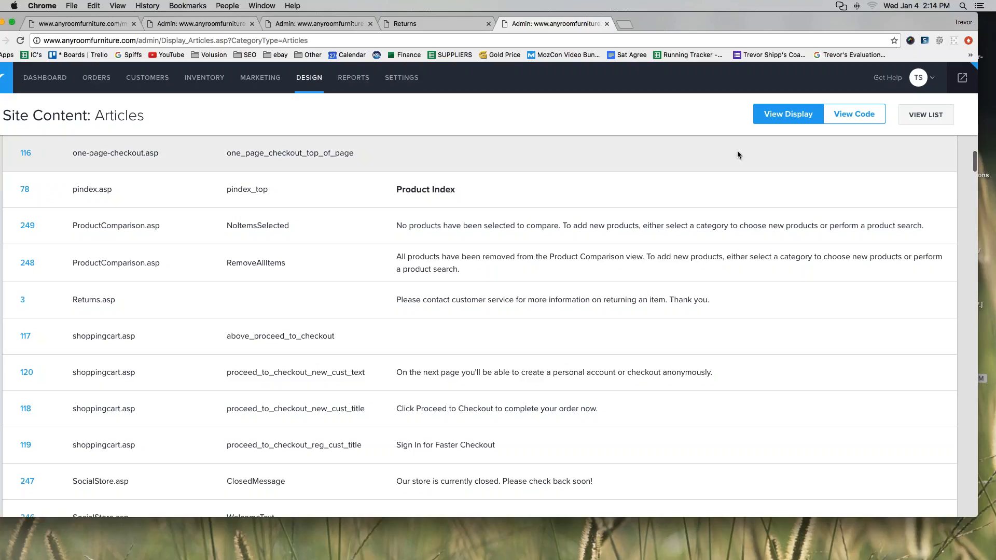
Search the page for 'aboutus' and mark the AboutUs.asp article, ID 1.
key("super+f")
type("about")
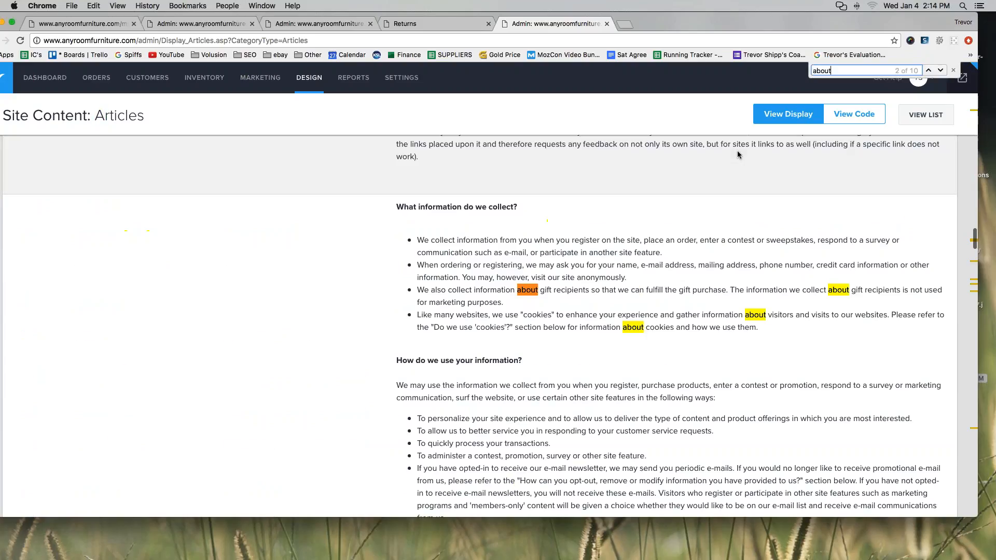
type("us")
key("BackSpace")
key("BackSpace")
type("us")
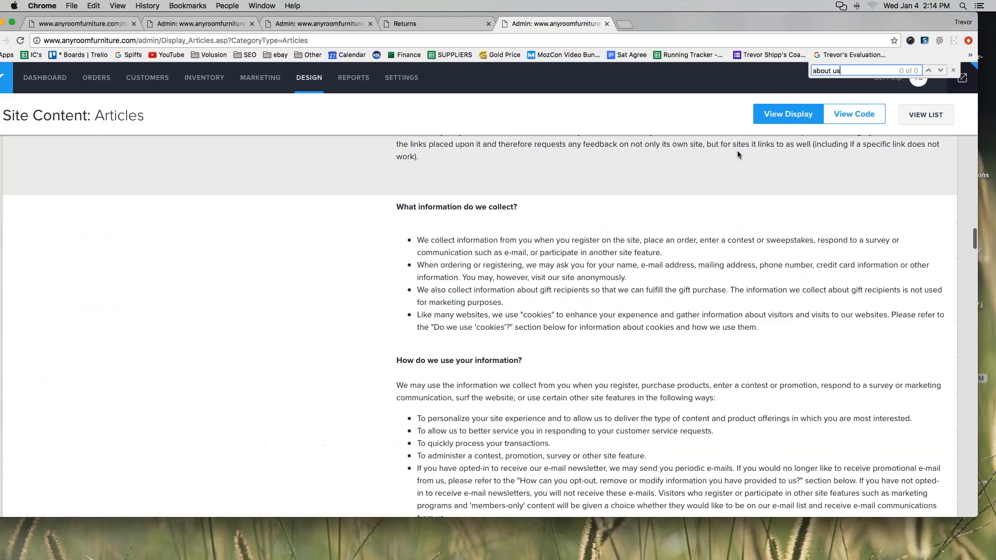
key("BackSpace")
key("BackSpace")
key("BackSpace")
type("us")
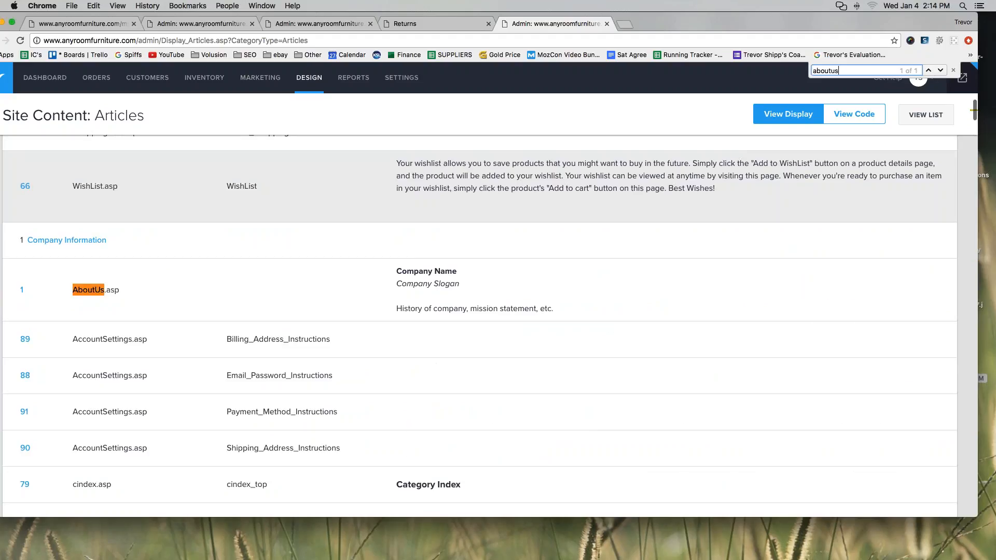
scroll(313, 236, "up", 3)
scroll(313, 235, "down", 2)
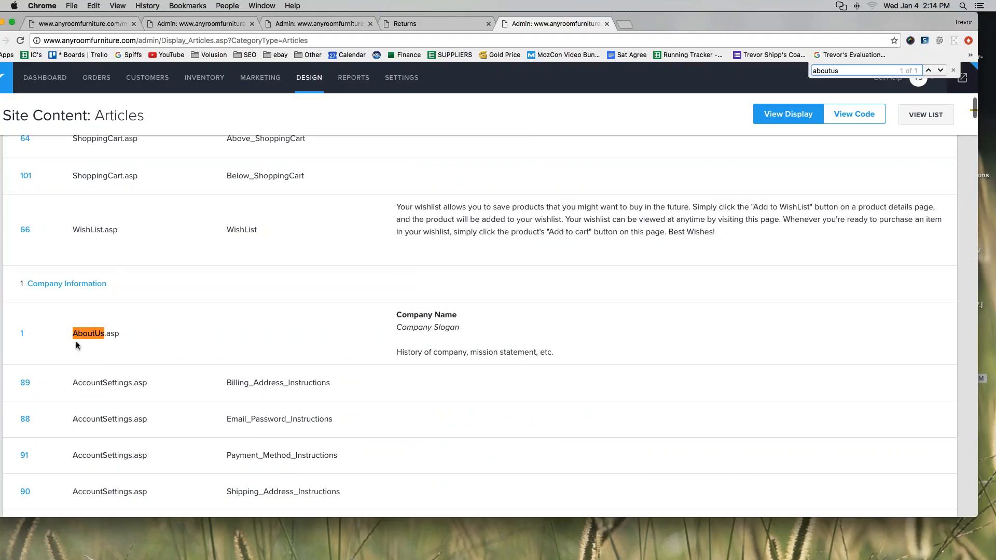
mouse_move(41, 322)
left_mouse_down()
mouse_move(13, 342)
mouse_move(35, 318)
left_mouse_up()
left_click(932, 217)
double_click(870, 70)
type("contact")
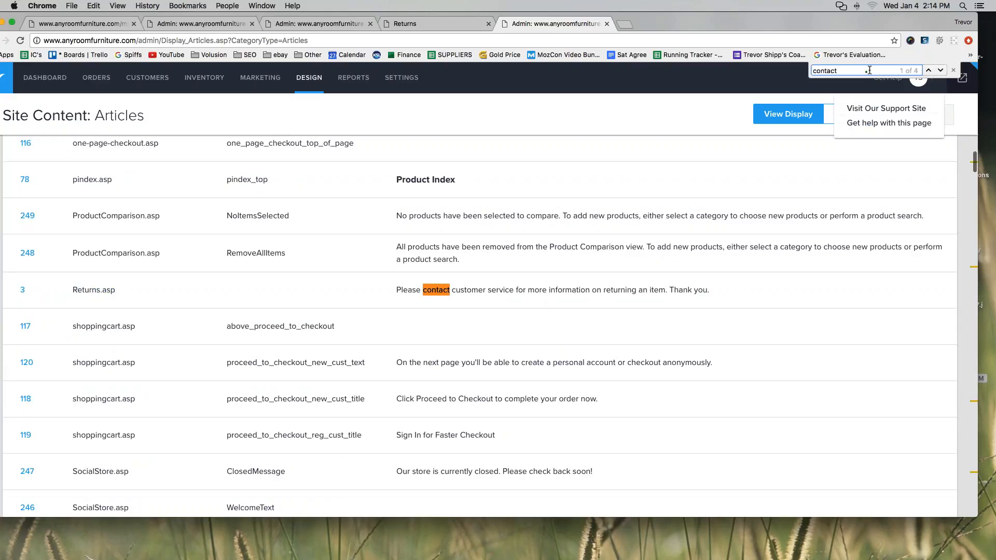
key("Return")
key("Return")
key("Return")
key("Return")
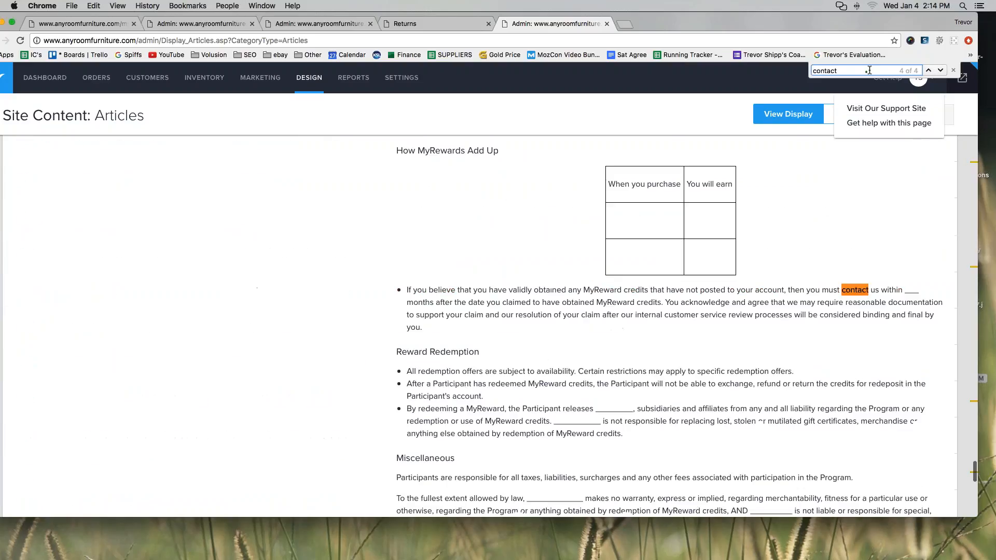
key("Return")
key("Return")
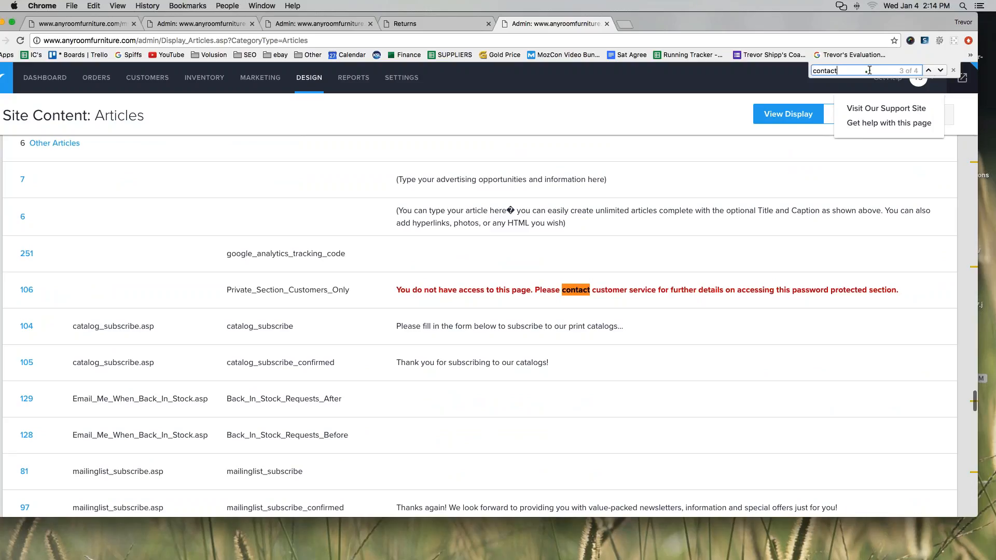
key("Return")
key("Return")
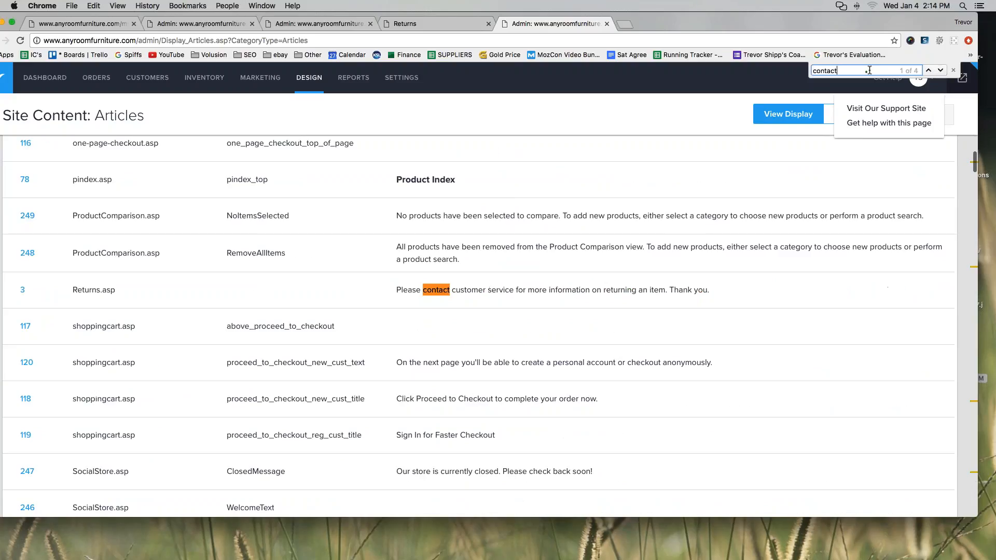
key("Return")
key("Return")
key("Return")
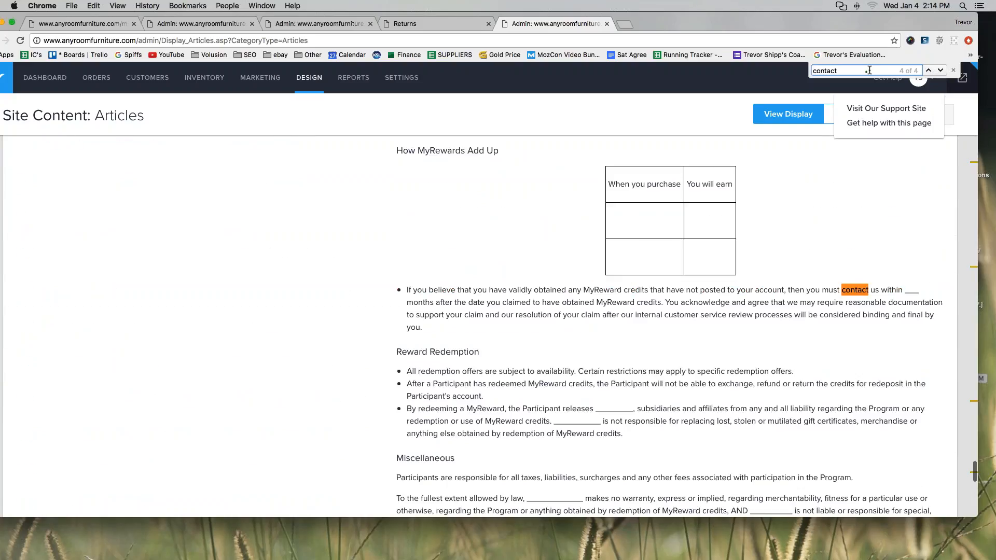
left_click_drag(856, 71, 802, 63)
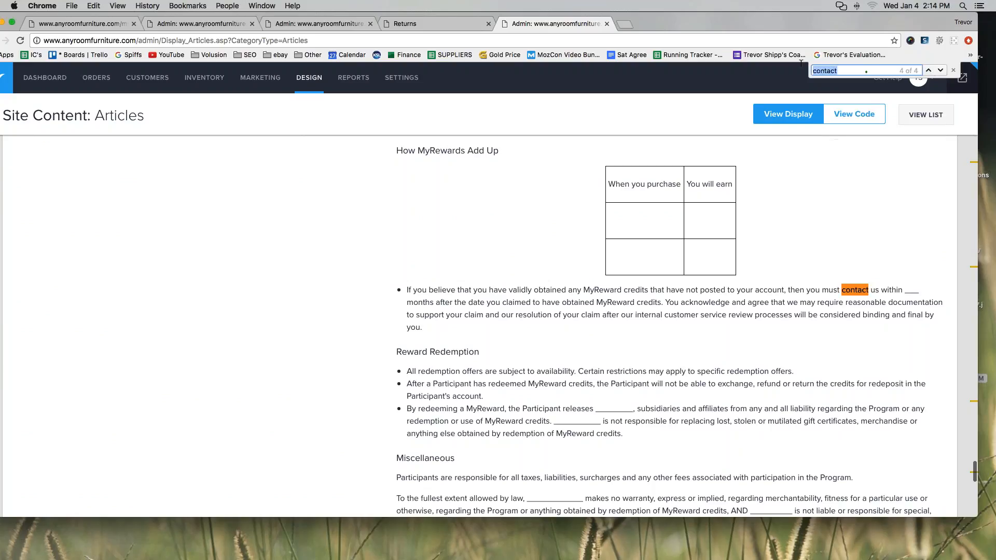
key("Escape")
scroll(674, 327, "down", 1)
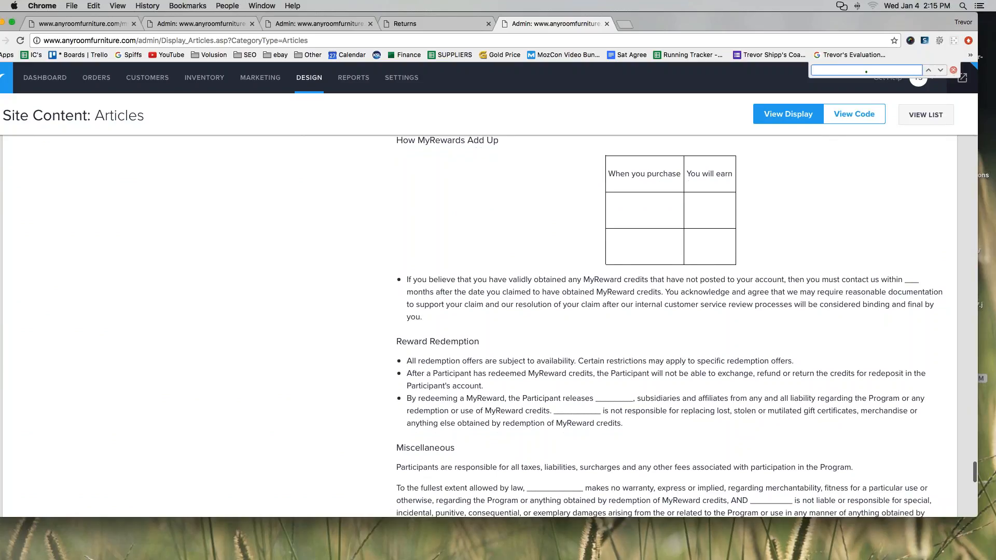
scroll(215, 249, "up", 20)
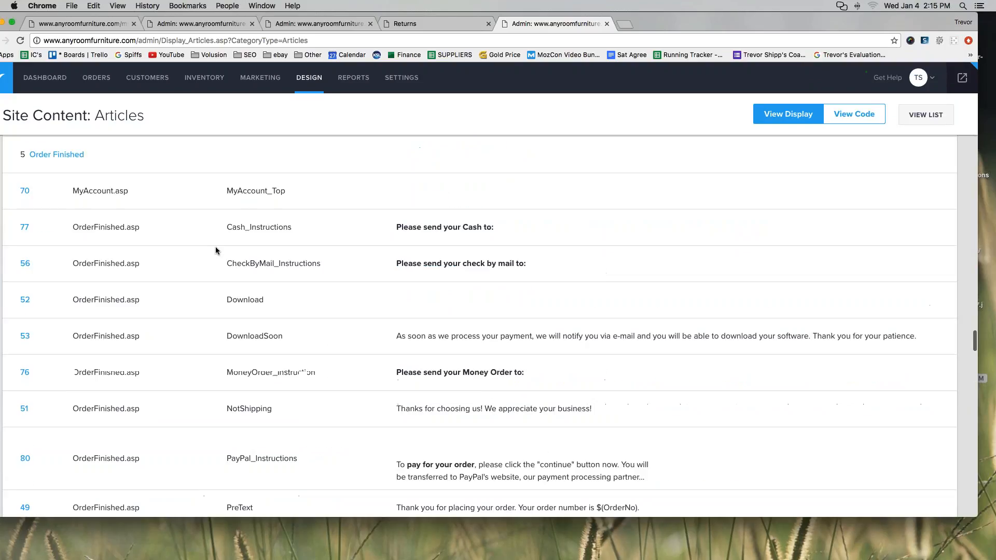
scroll(215, 250, "up", 20)
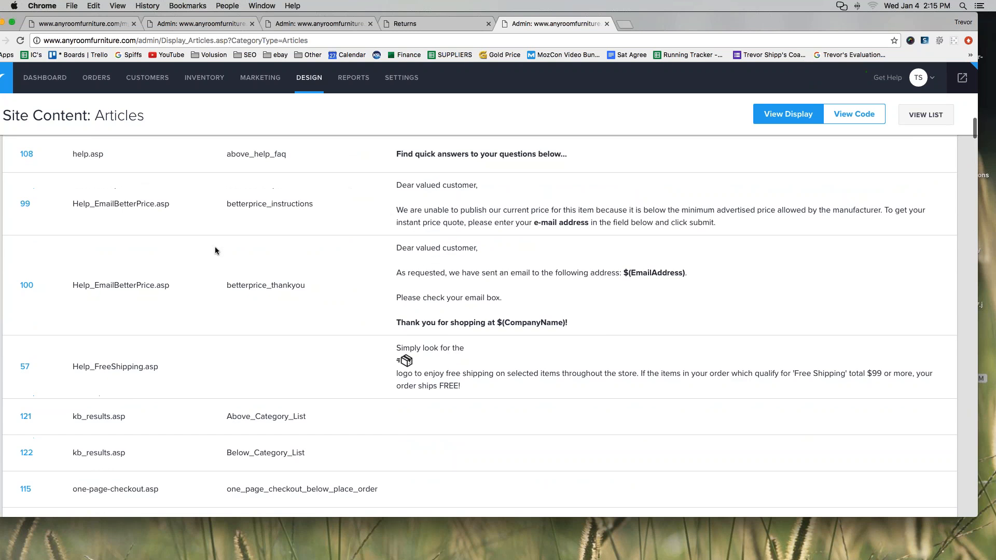
scroll(216, 250, "up", 15)
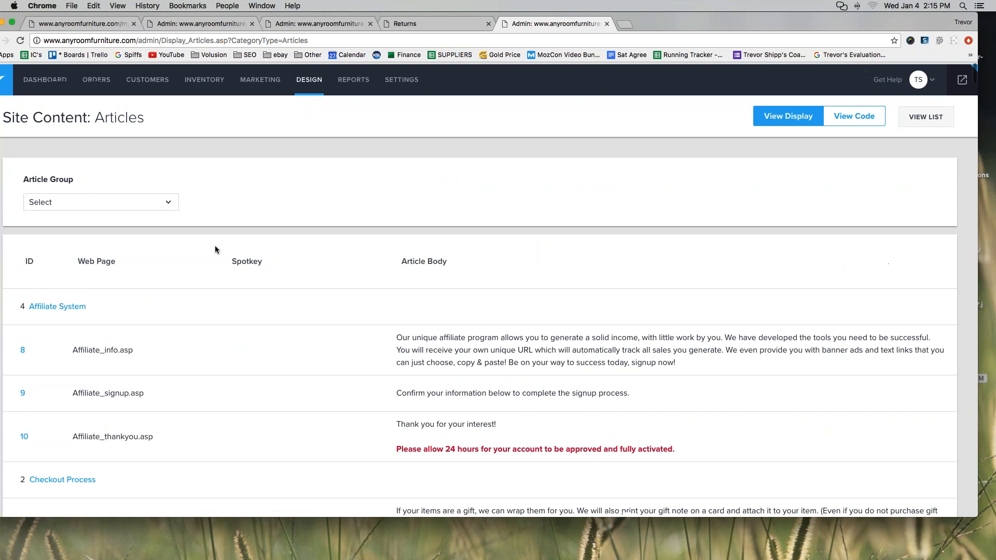
key("super+f")
type("contact")
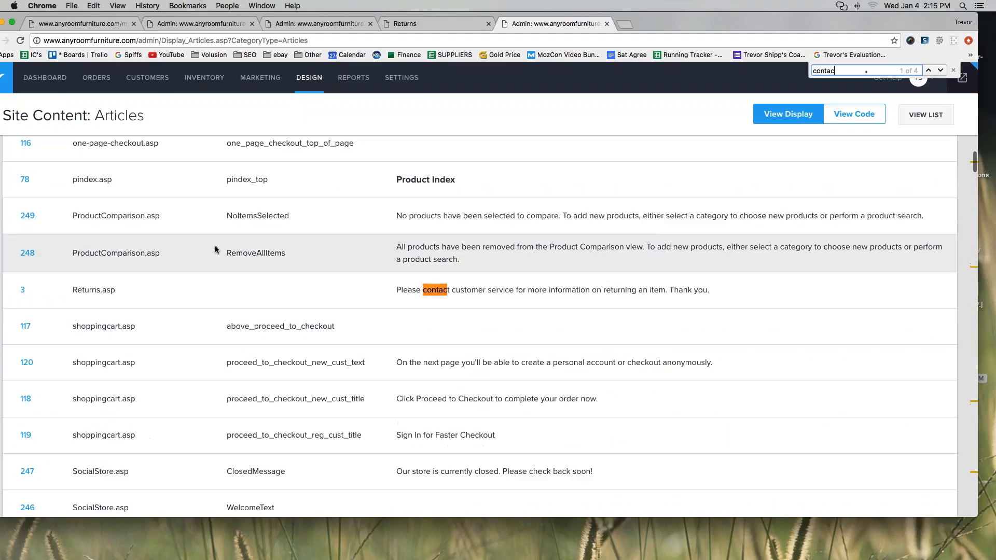
key("Return")
key("Return")
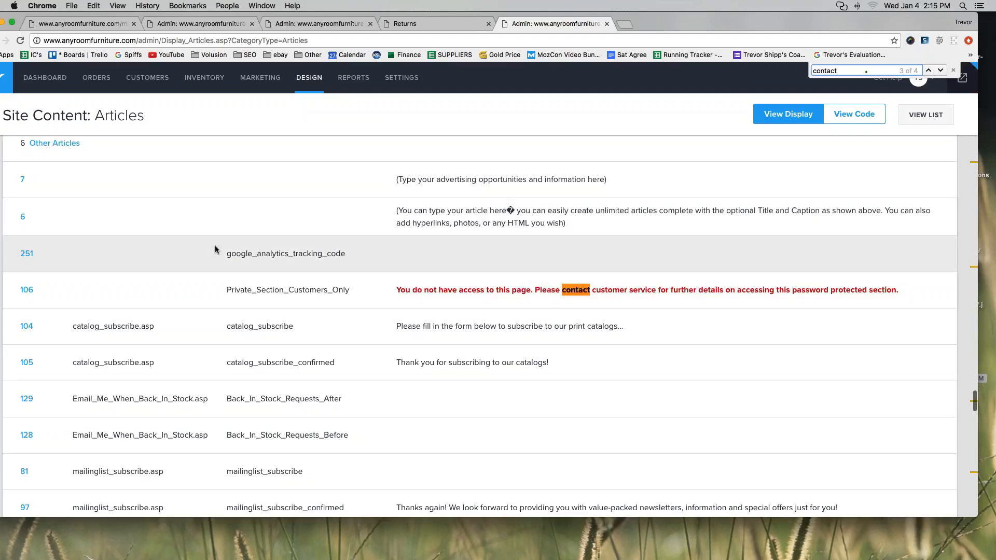
key("Return")
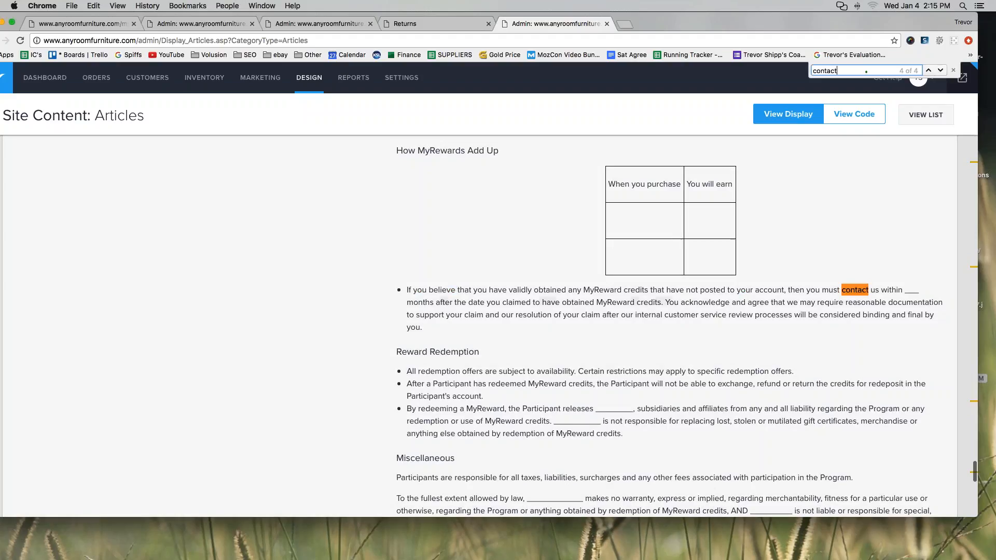
left_click(954, 70)
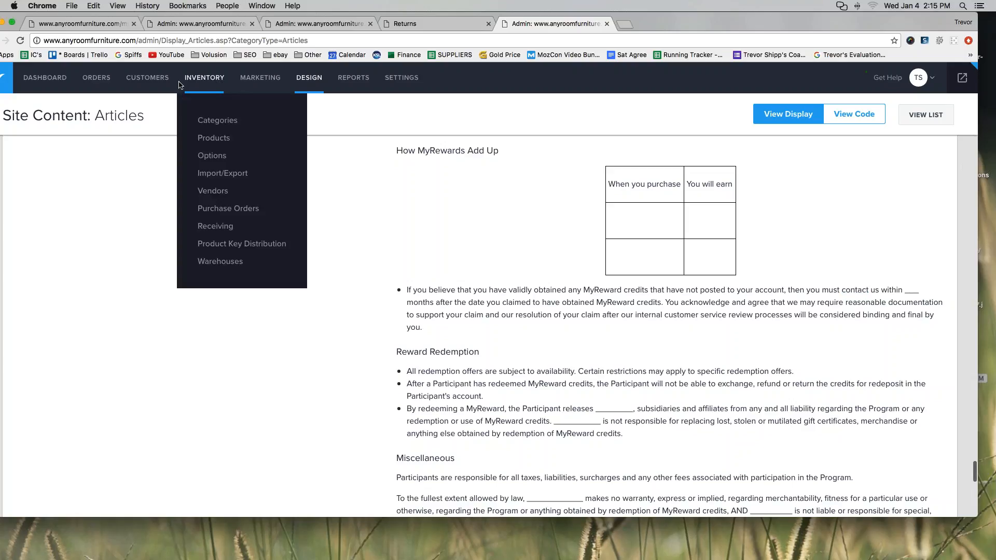
Open the Inventory > Categories list and the live storefront in a new tab.
mouse_move(201, 74)
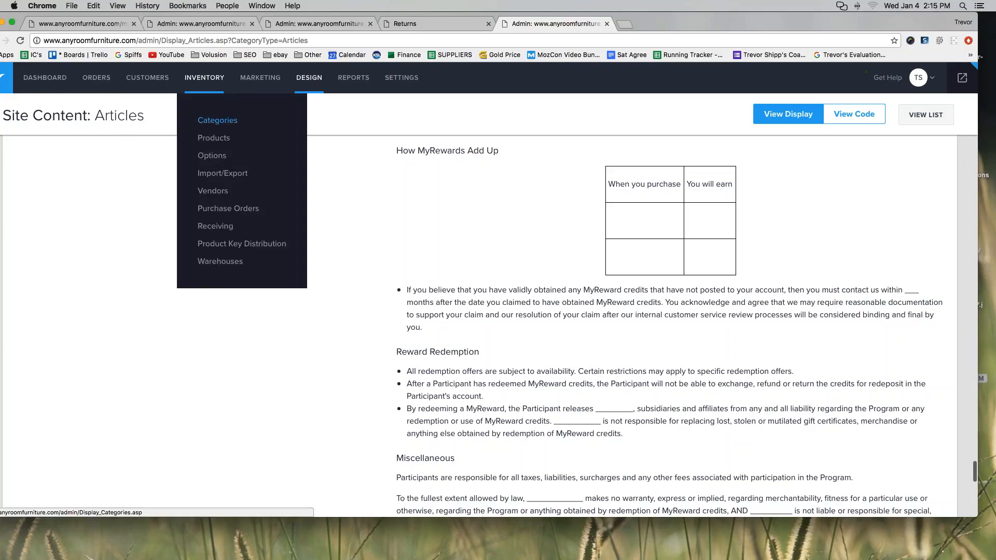
left_click(213, 125)
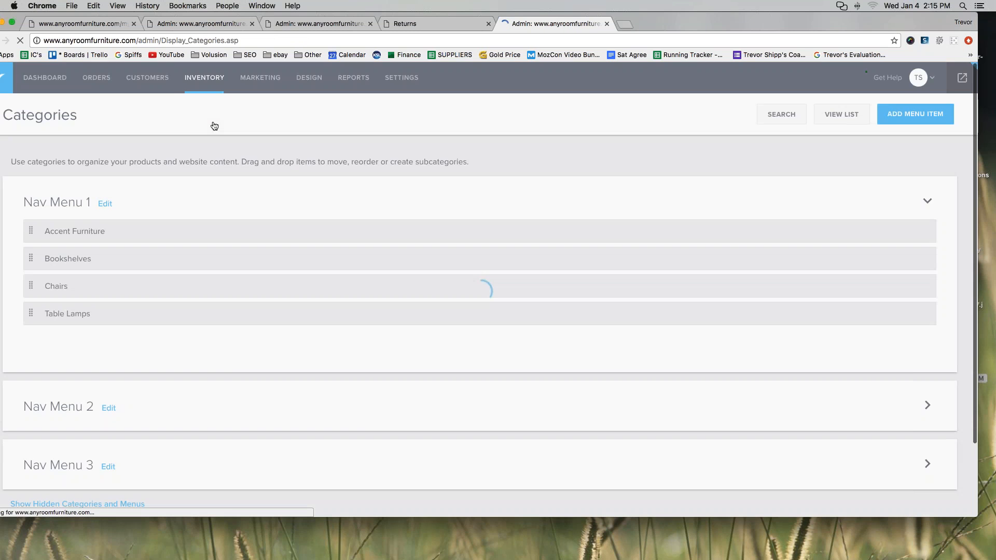
left_click(961, 77)
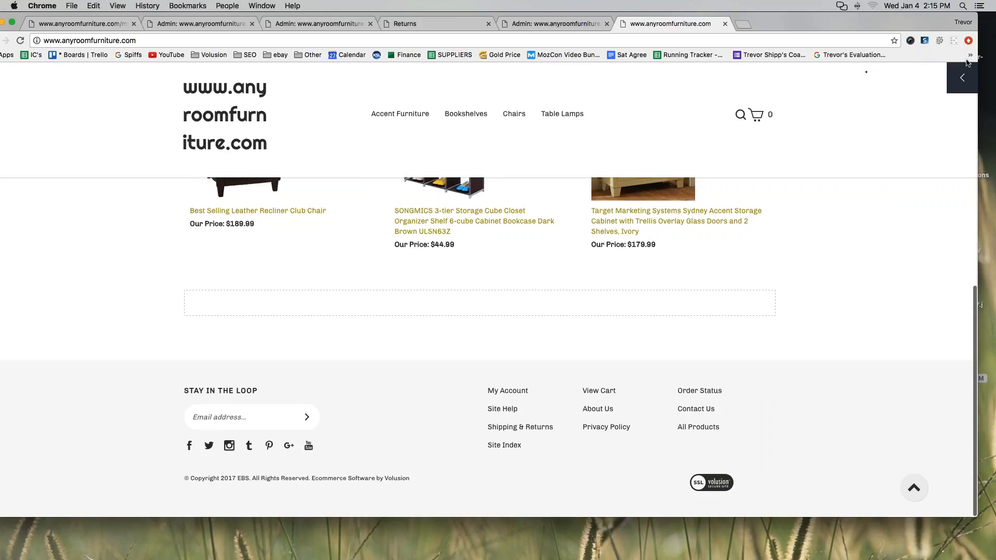
Return to category management and start a new category with ADD MENU ITEM.
left_click(963, 78)
left_click(794, 77)
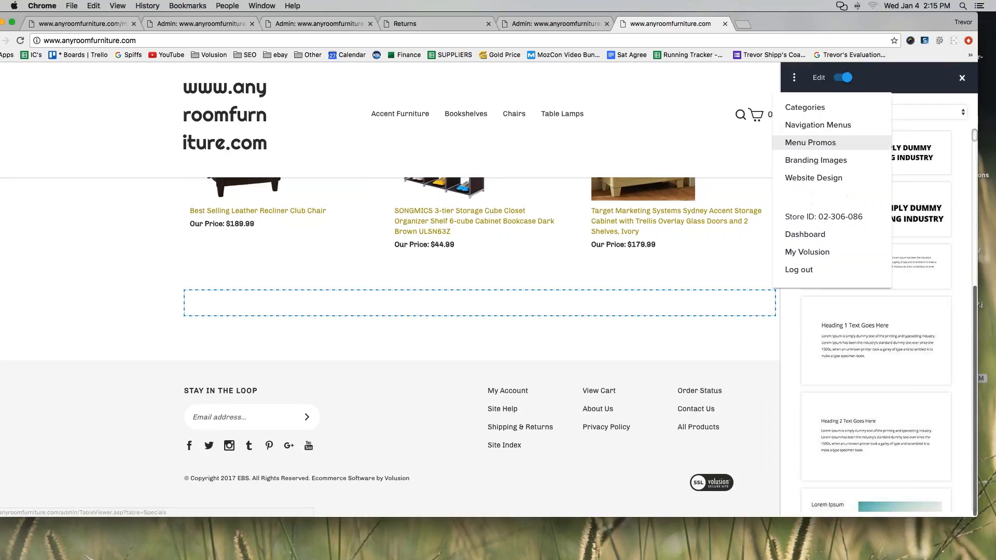
left_click(809, 108)
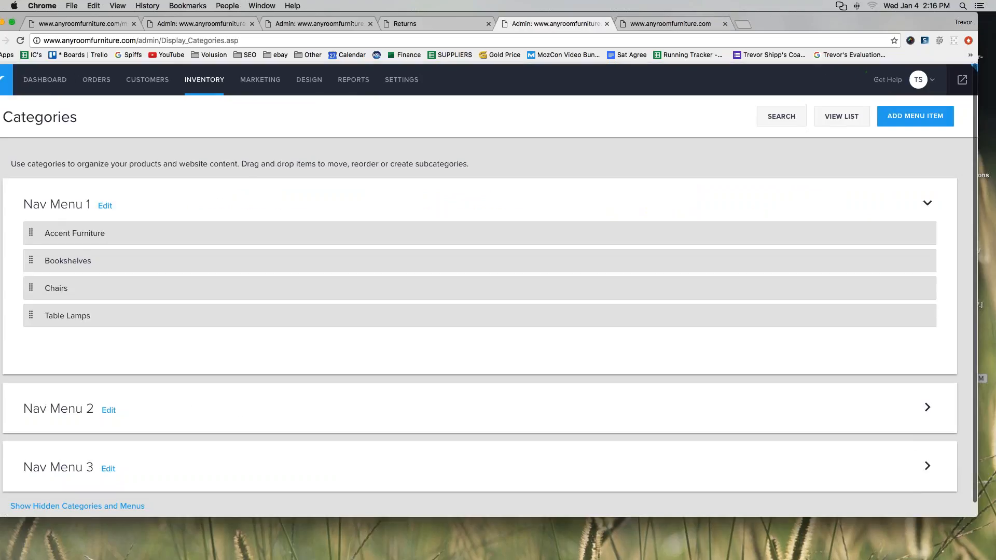
mouse_move(204, 78)
left_click(206, 121)
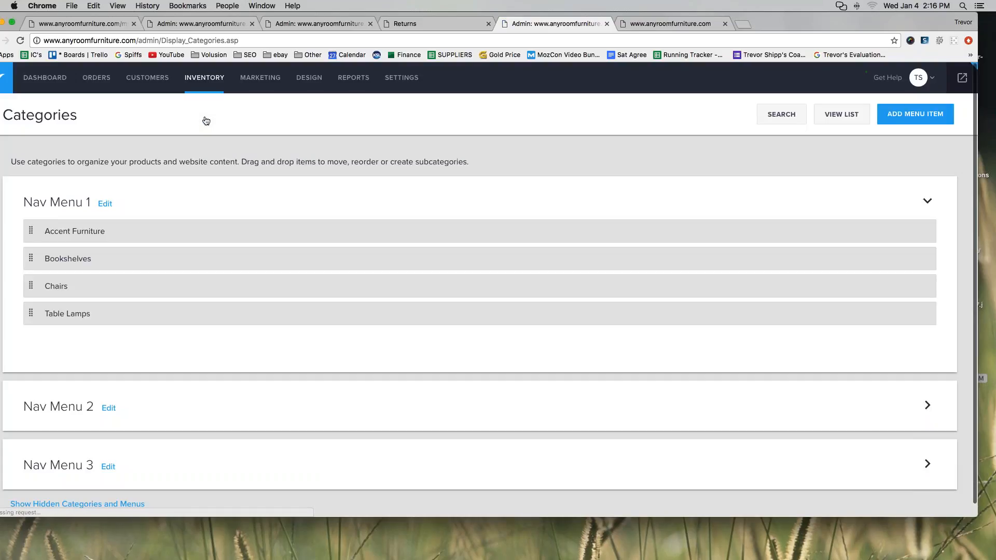
left_click(916, 115)
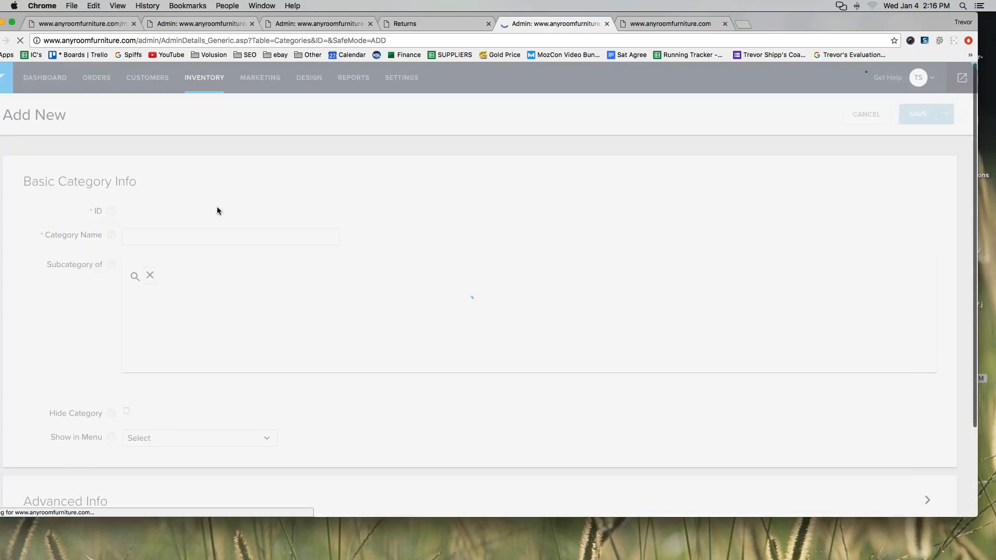
Name the new category 'Contact Us' and set Show in Menu to Nav Menu 1.
type("Contact Us")
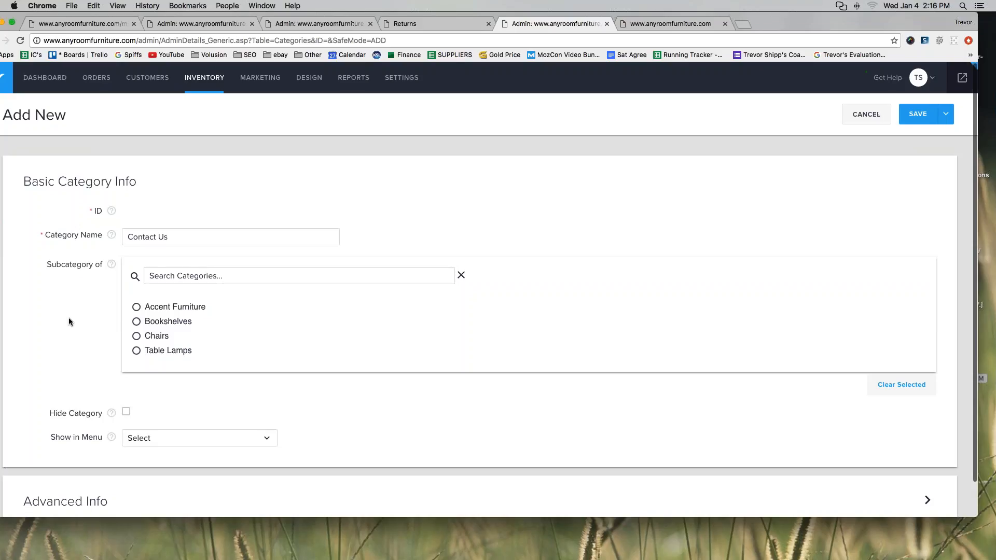
left_click(188, 439)
left_click(174, 291)
scroll(63, 340, "down", 1)
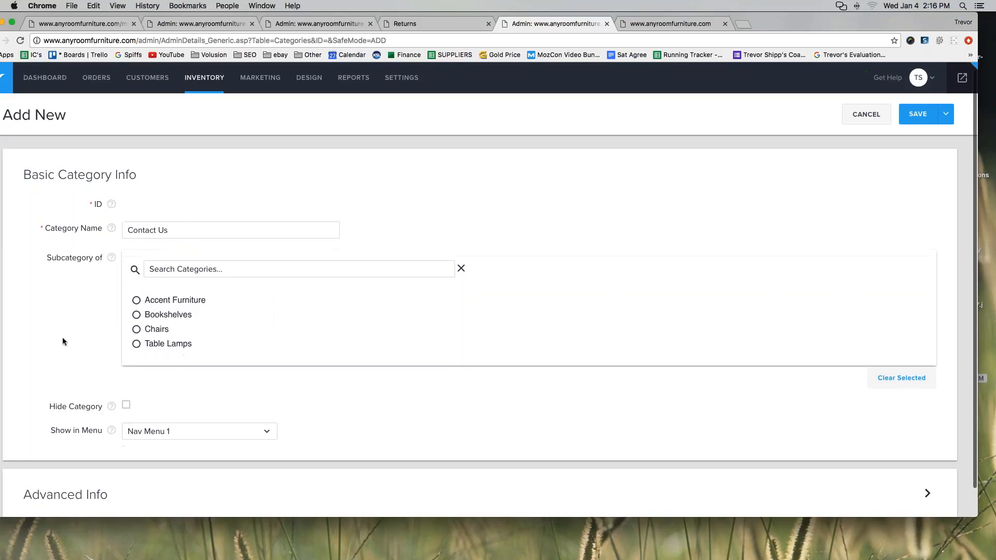
scroll(62, 341, "down", 2)
left_click(167, 401)
left_click(153, 258)
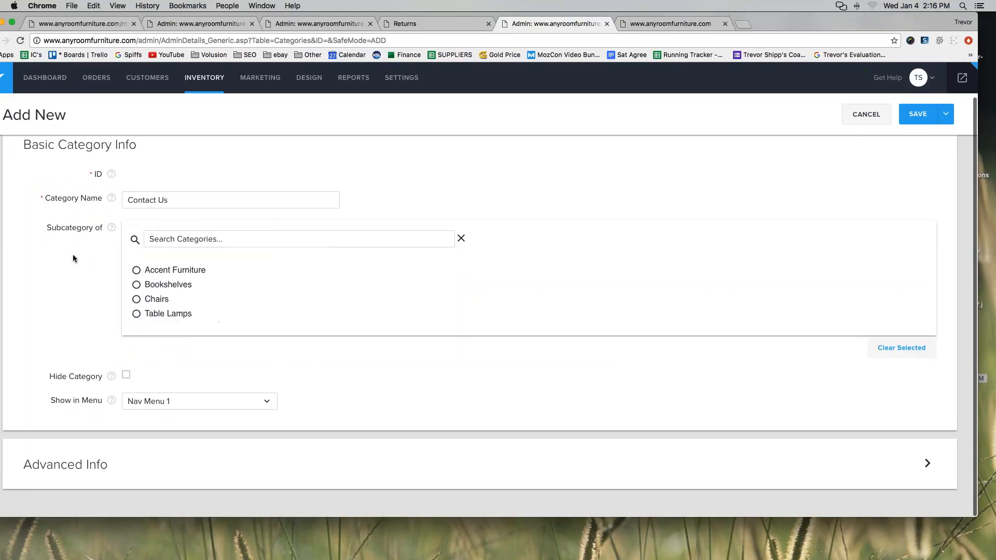
Write the description 'We appreciate your comments and questions...' with a contact e-mail on a new line.
left_click(66, 464)
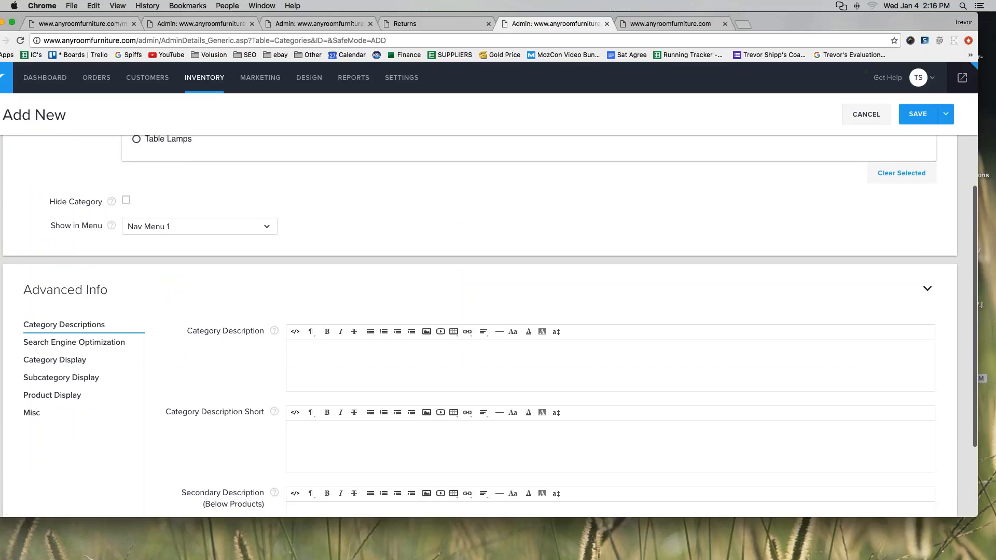
type("We appreacite")
key("BackSpace")
key("BackSpace")
key("BackSpace")
key("BackSpace")
key("BackSpace")
key("BackSpace")
type("ciate your comments and ")
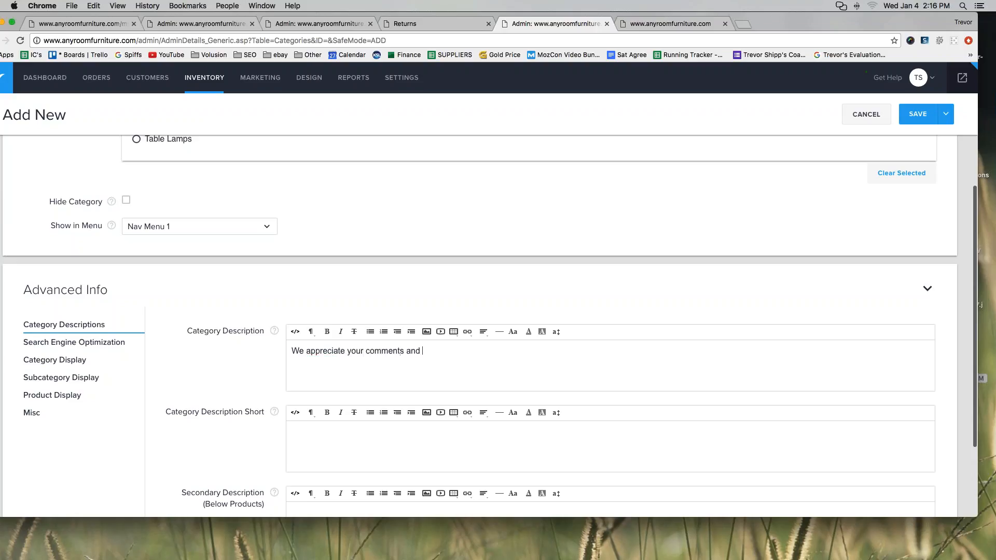
type("questions. If you need to contact us, p")
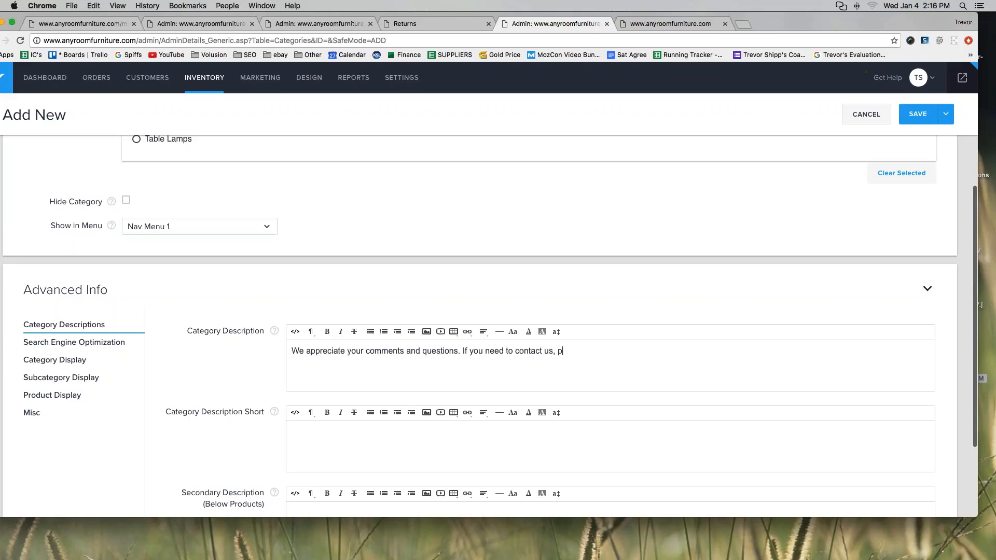
type("lease use the following:")
key("Return")
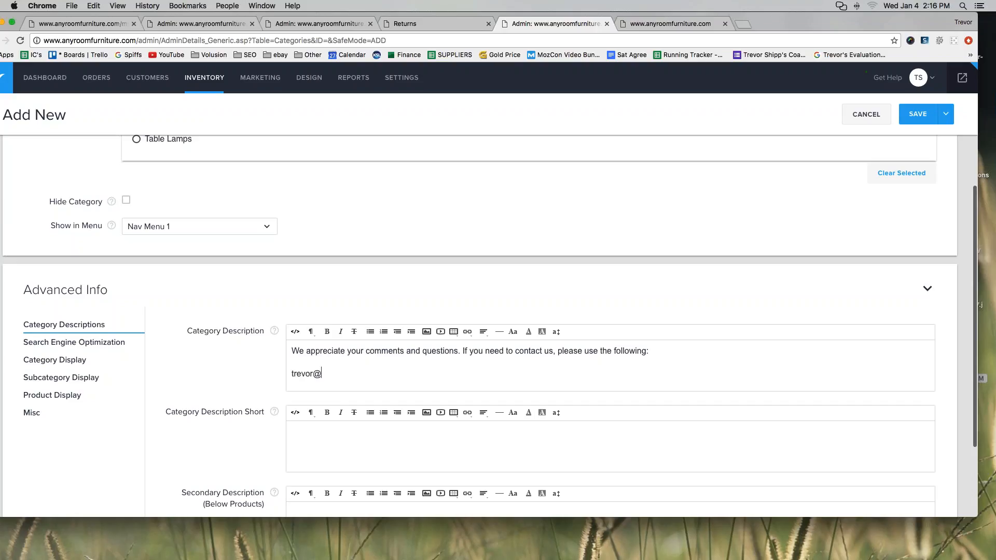
scroll(353, 384, "up", 1)
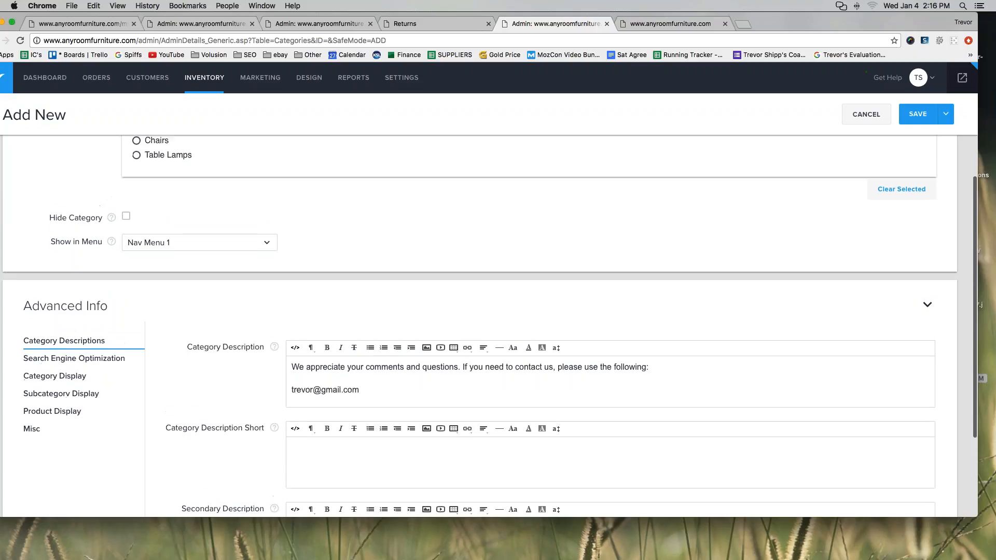
Replace the description's e-mail address with a generic support e-mail address.
left_click_drag(362, 389, 294, 388)
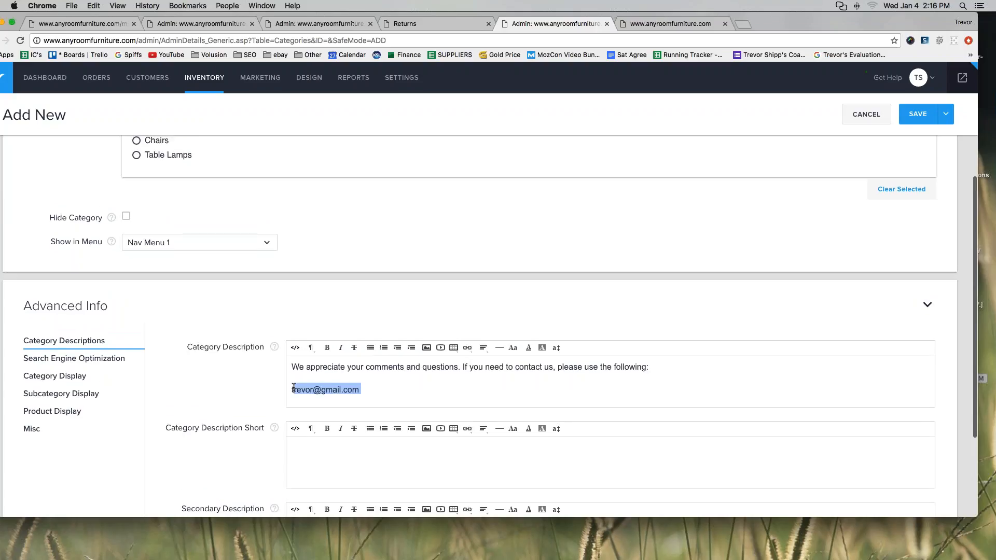
mouse_move(888, 78)
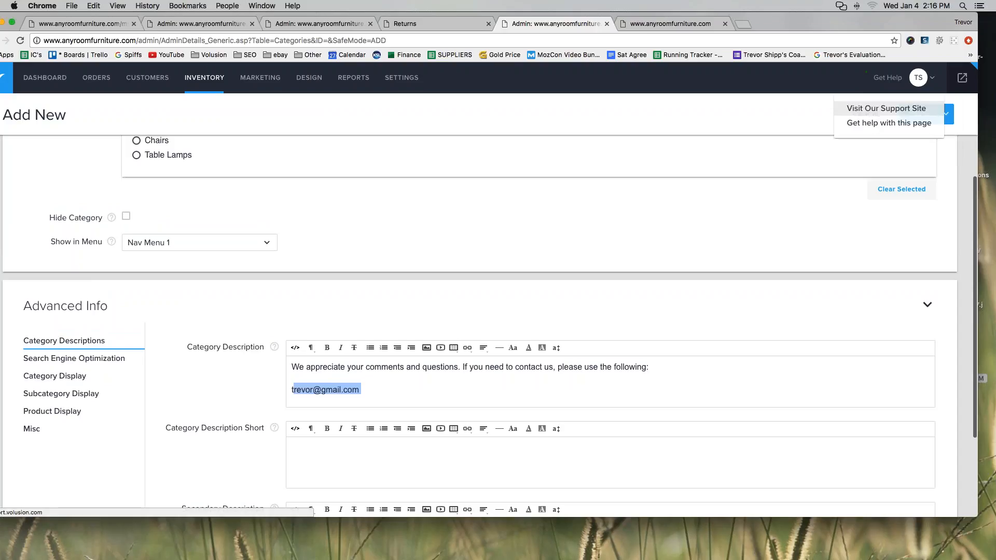
left_click(886, 108)
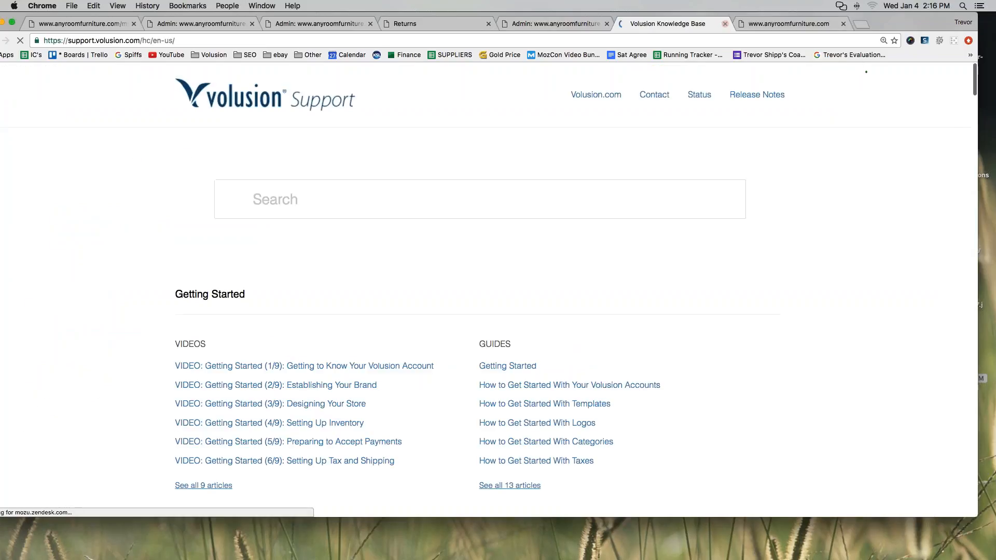
left_click(725, 23)
left_click_drag(373, 389, 291, 390)
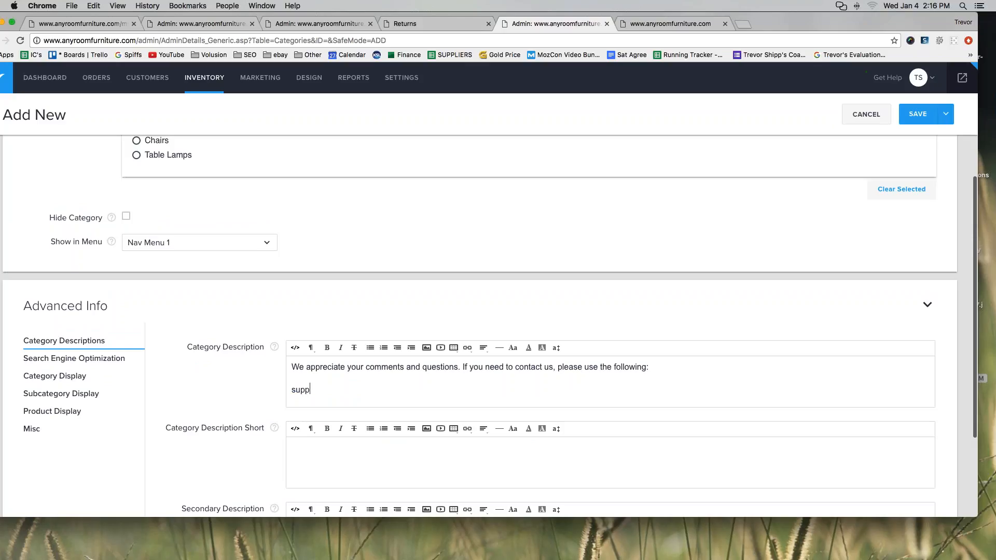
Save the Contact Us category and open its live page from the storefront navigation.
left_click(918, 114)
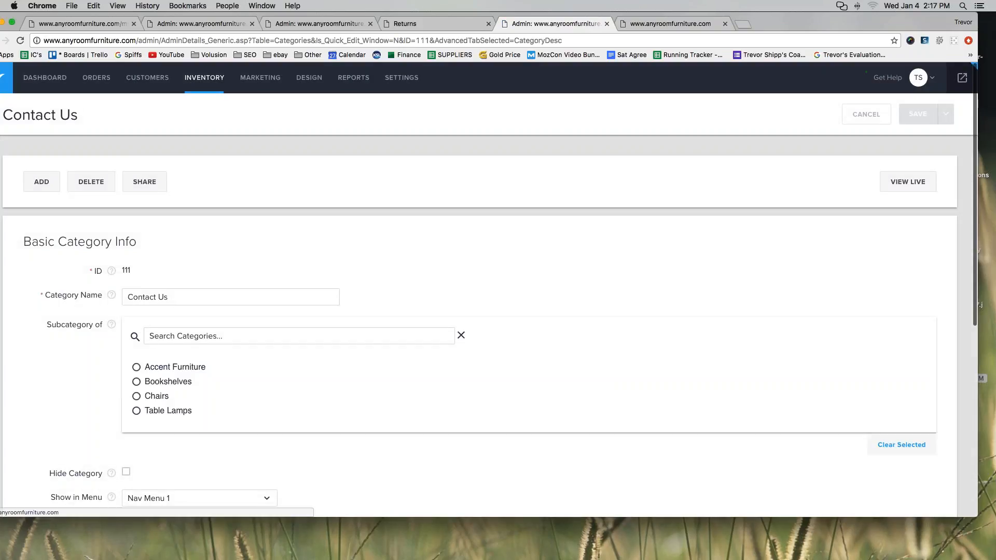
left_click(662, 23)
left_click(222, 98)
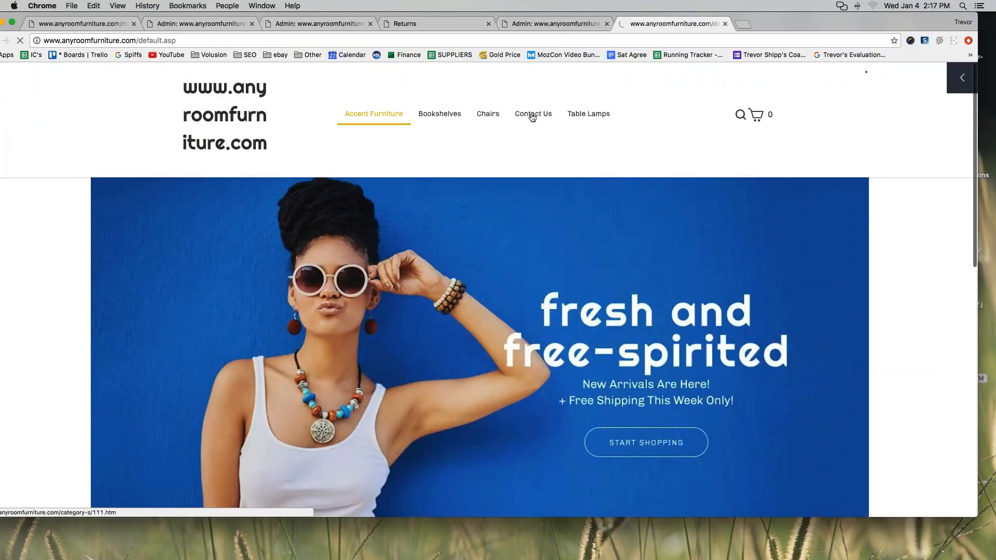
left_click(533, 117)
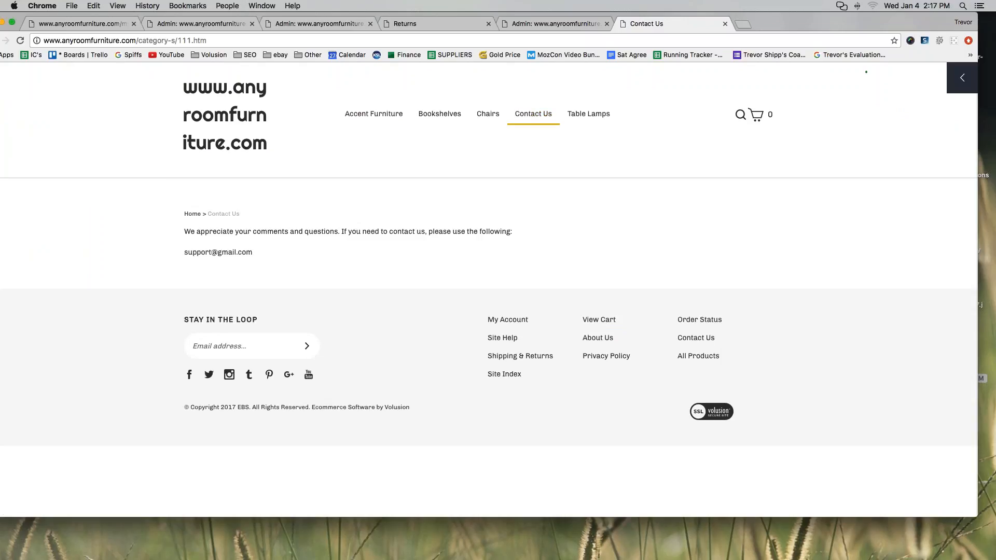
left_click(269, 41)
left_click(270, 41)
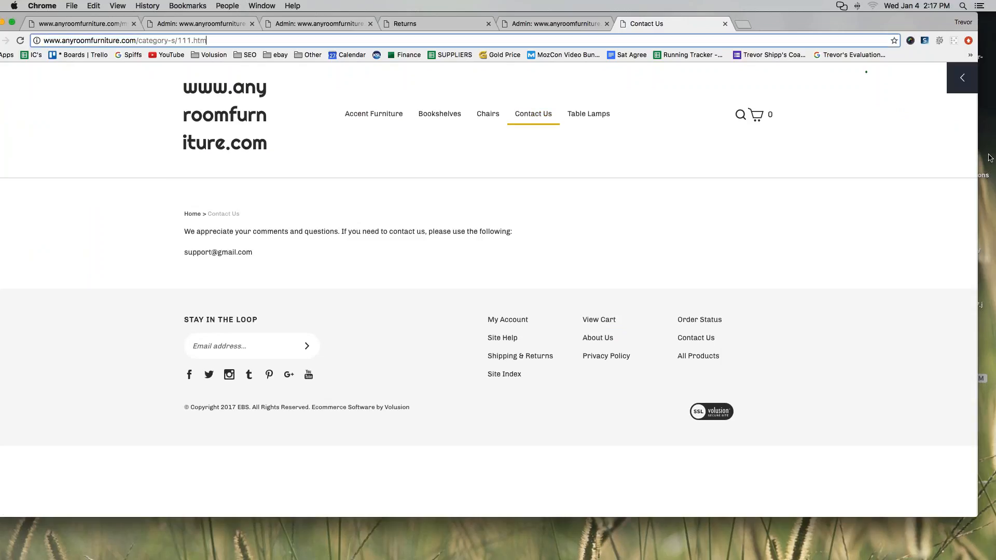
mouse_move(35, 50)
left_mouse_down()
mouse_move(171, 56)
mouse_move(215, 32)
mouse_move(31, 37)
mouse_move(27, 48)
mouse_move(39, 51)
left_mouse_up()
Relink the footer's Contact Us text from the old e-mail to the category URL category-s/111.htm.
left_click(123, 41)
key("super+c")
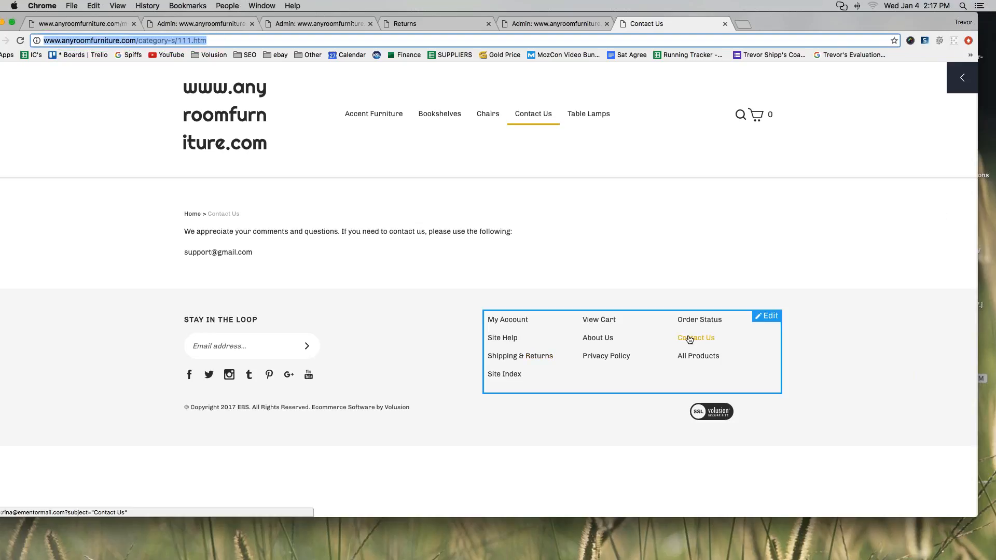
left_click(765, 317)
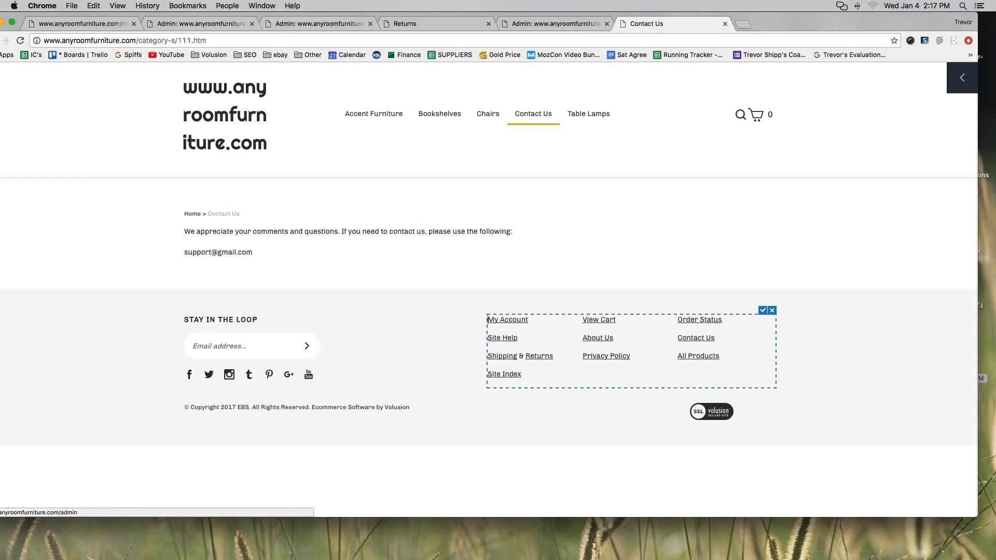
left_click_drag(678, 338, 713, 357)
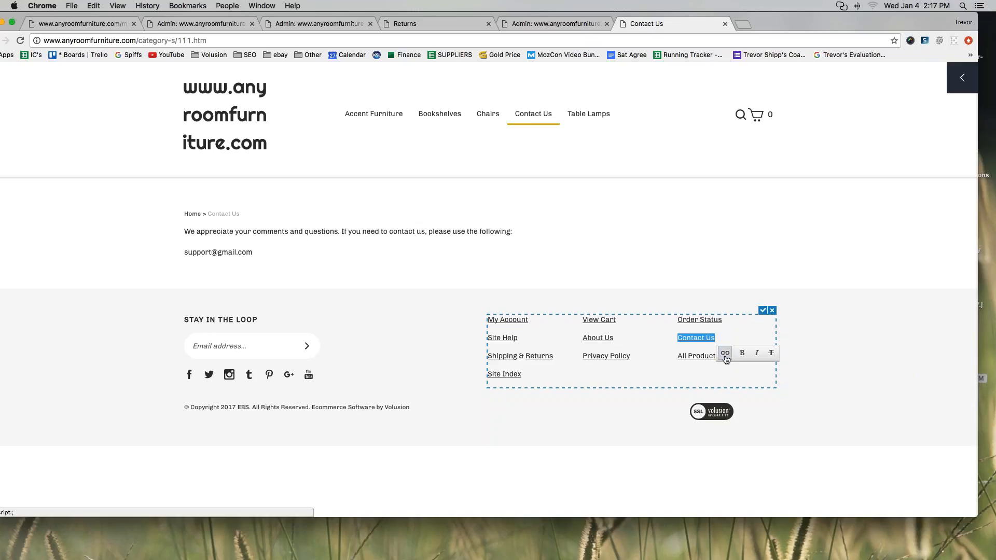
left_click(726, 354)
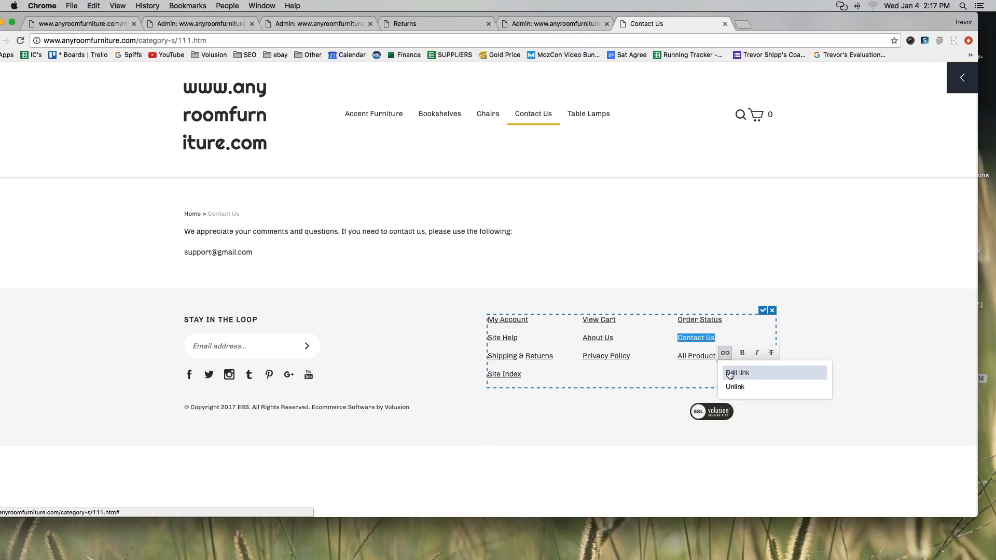
left_click(730, 373)
triple_click(459, 274)
key("BackSpace")
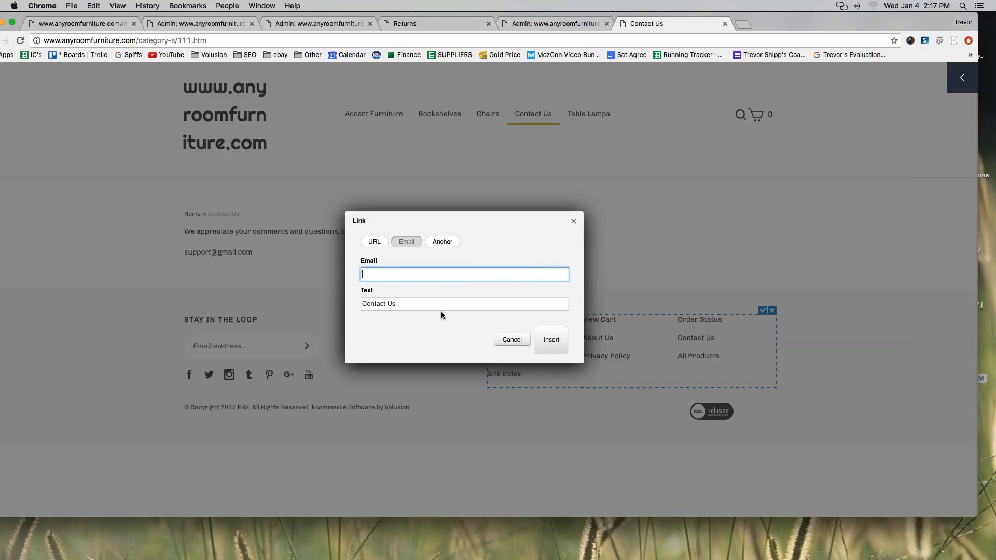
left_click(374, 242)
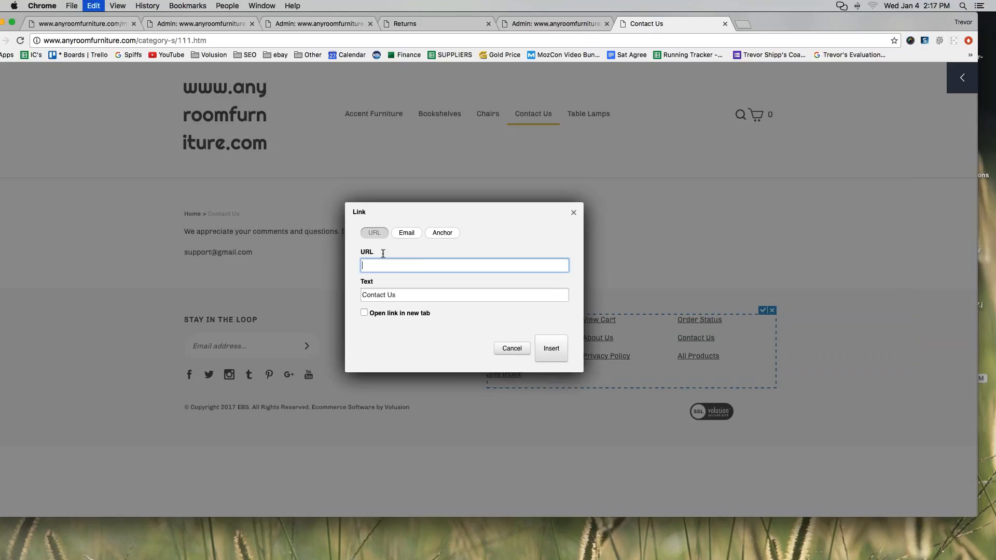
key("super+v")
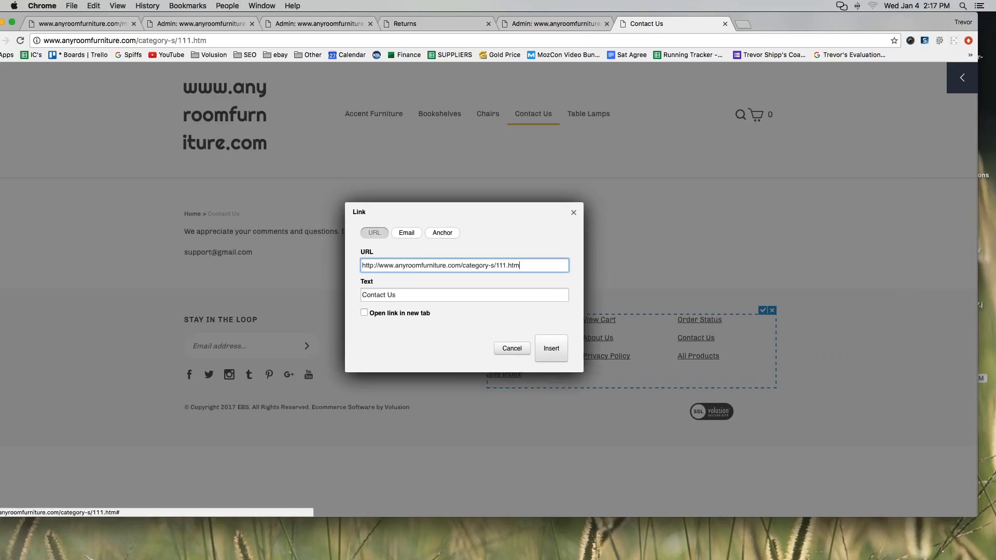
left_click(551, 349)
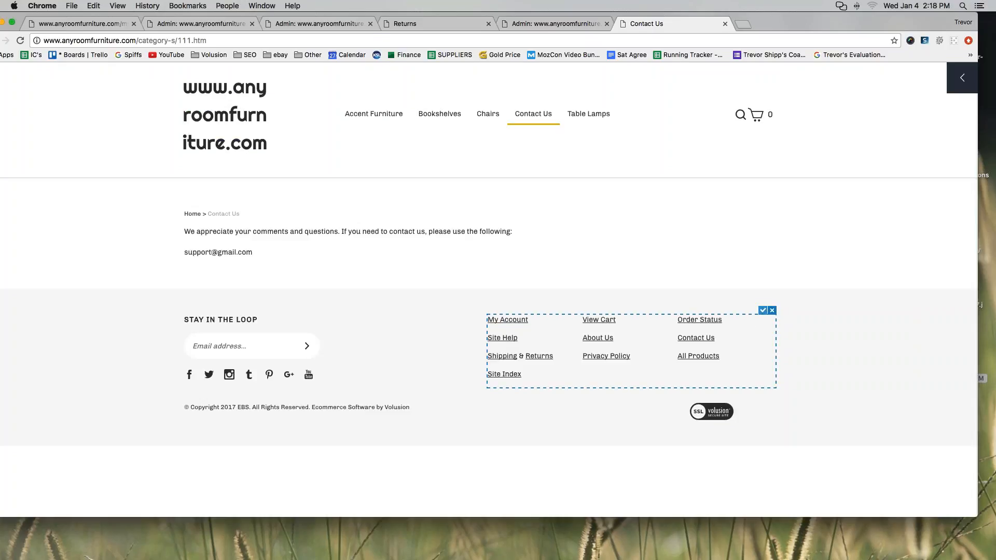
Save the footer link change and reopen the footer links block for inline editing.
left_click(762, 310)
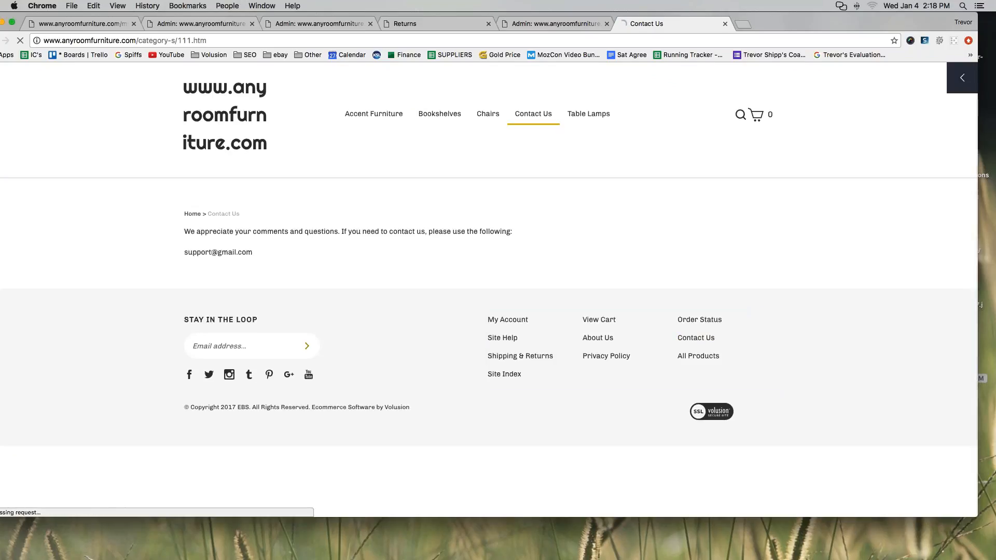
mouse_move(658, 340)
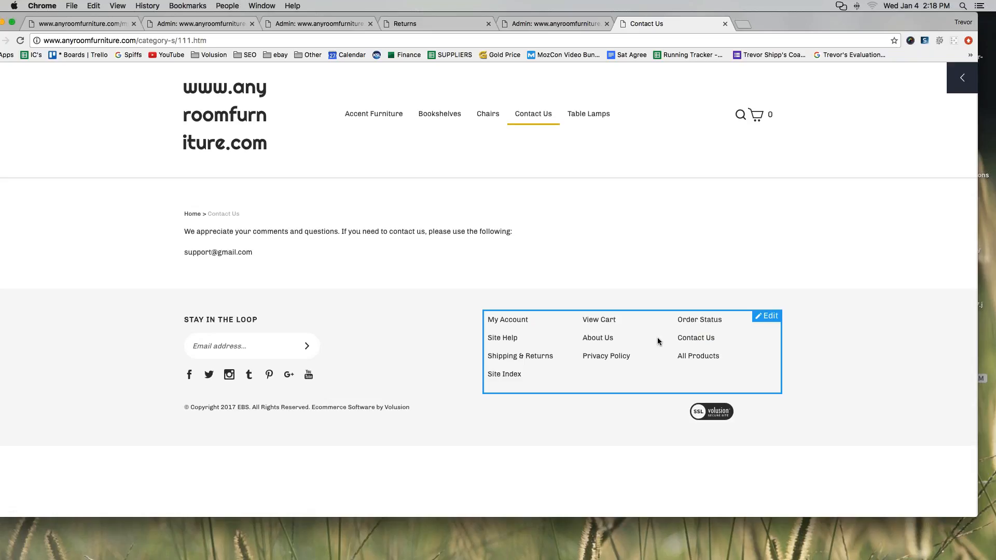
left_click(765, 318)
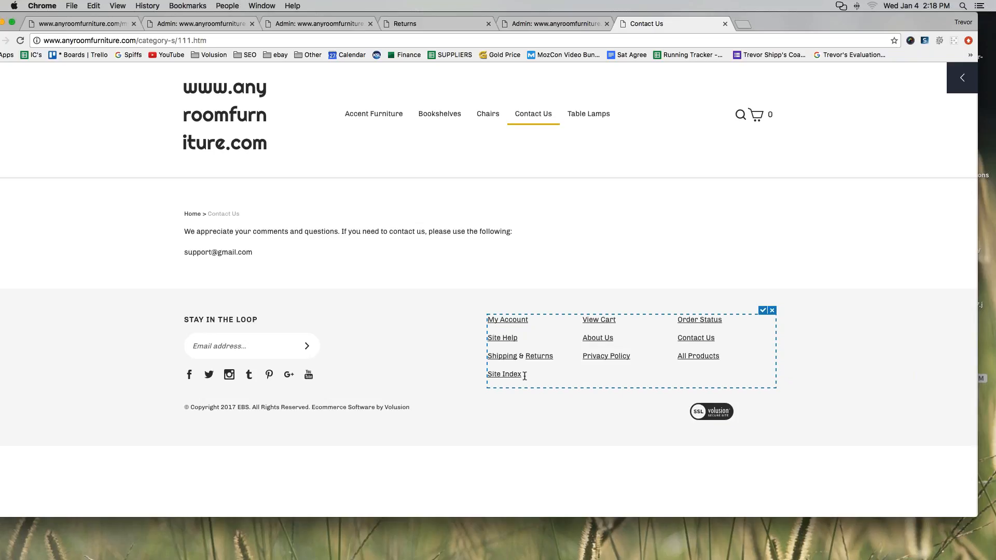
Enter trial footer entries 'New Page' and 'New Page 2' through 'New Page 5' in the table cells.
type("New Page ")
type("New Page")
type(" 2")
key("Tab")
type("New Pag")
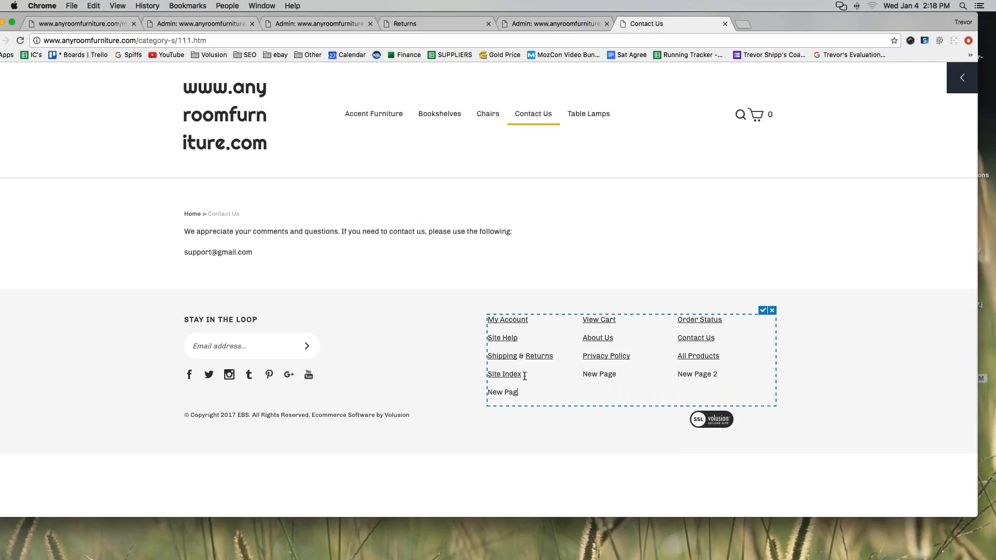
type("e 3")
key("Tab")
type("New pag")
key("BackSpace")
key("BackSpace")
key("BackSpace")
type("Page 4")
key("Tab")
type("New Page 5")
Select the New Page 5 text and cancel the footer edit, discarding the trial entries.
left_click(530, 374)
left_click_drag(723, 396, 683, 383)
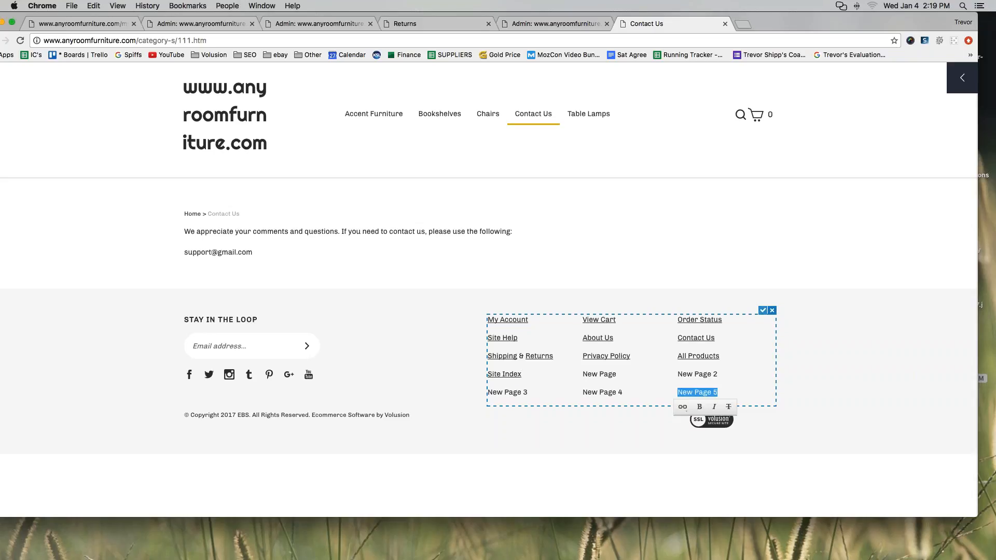
left_click(772, 310)
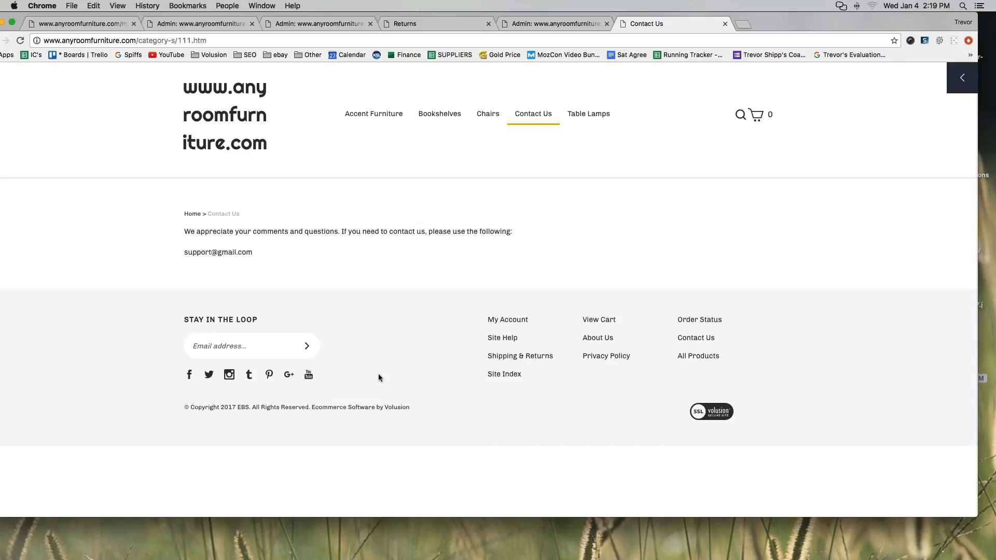
Return to the store home page and open the Chairs category from the top navigation.
left_click(225, 115)
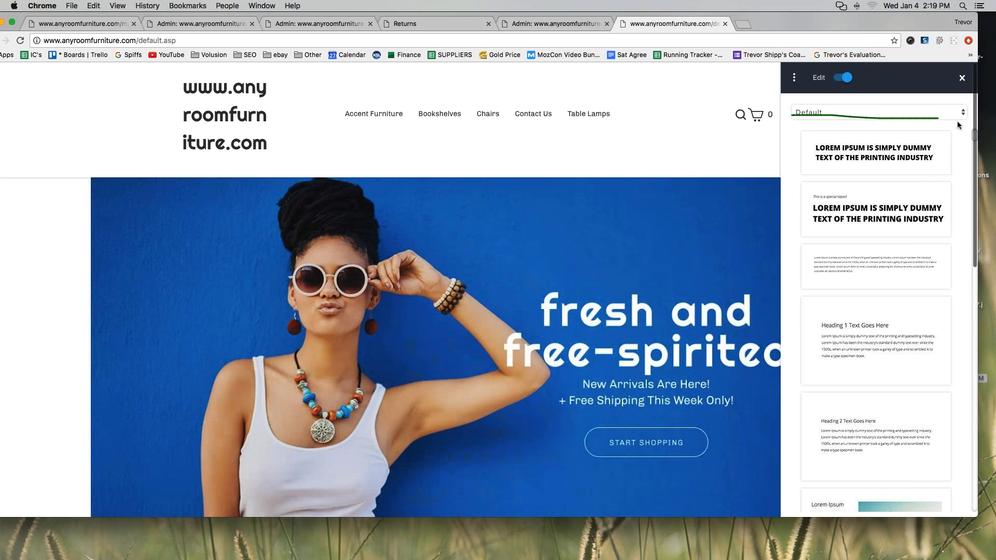
mouse_move(959, 125)
left_mouse_down()
mouse_move(979, 451)
mouse_move(905, 523)
mouse_move(814, 311)
mouse_move(793, 117)
left_mouse_up()
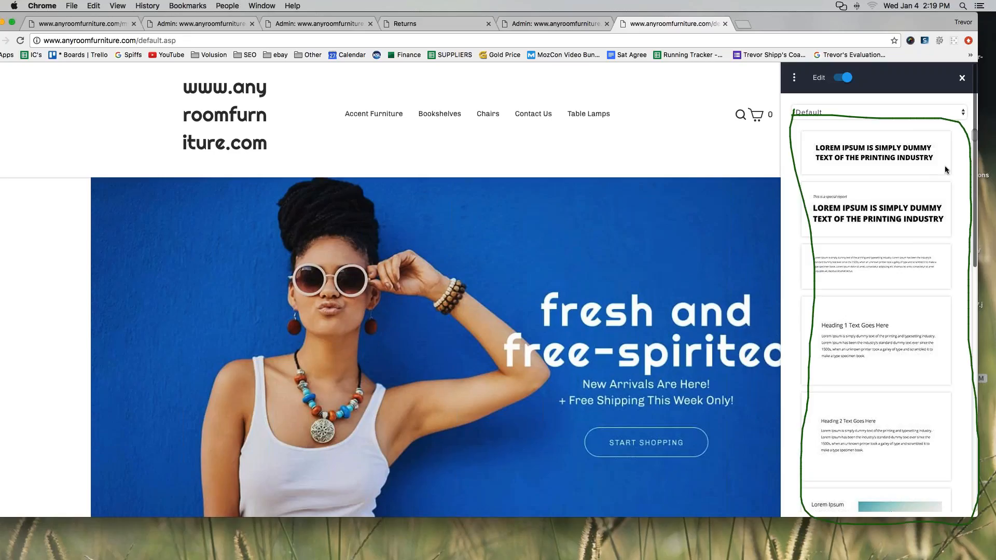
key("Escape")
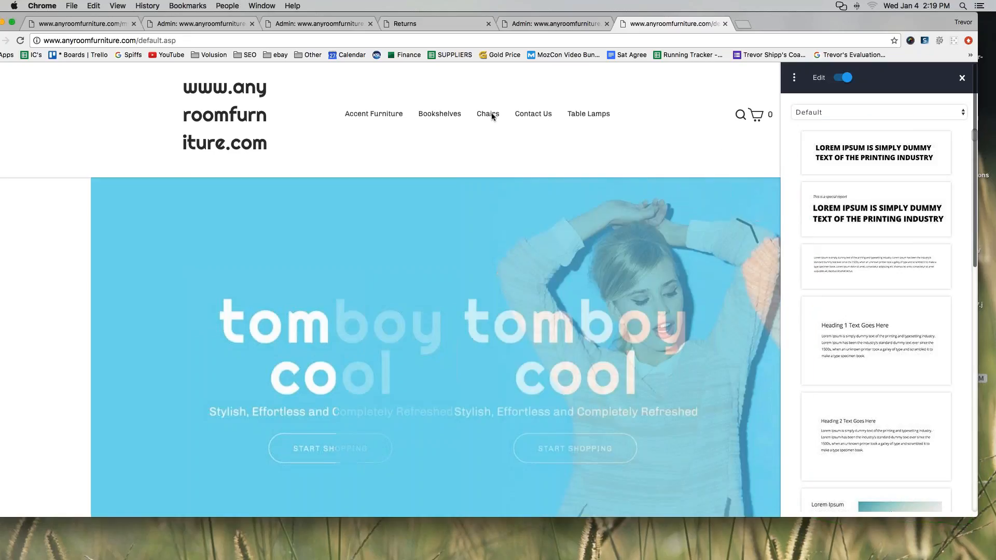
left_click(489, 115)
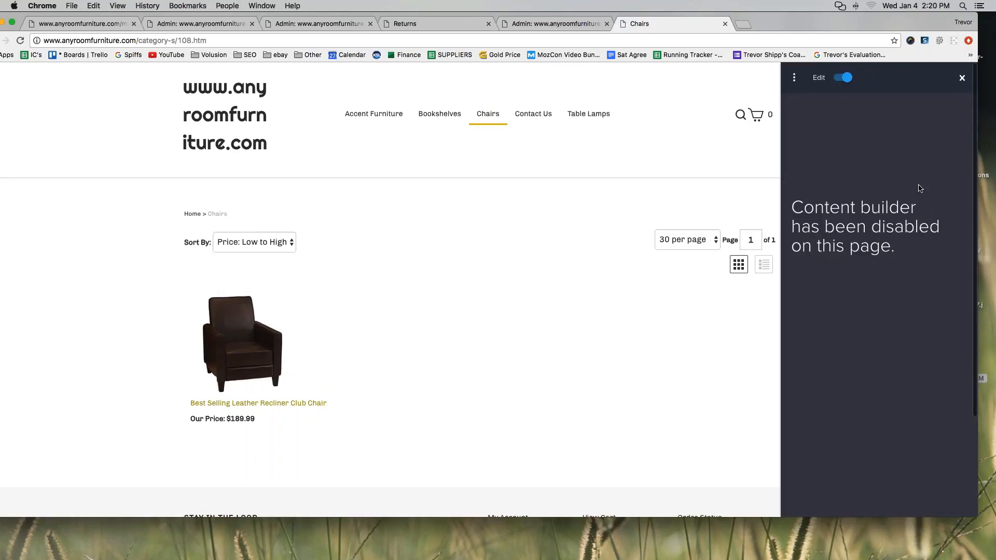
Go back to the store home page and open About Us from the footer link.
mouse_move(920, 188)
left_mouse_down()
mouse_move(760, 218)
mouse_move(907, 184)
mouse_move(893, 179)
left_mouse_up()
left_click(962, 78)
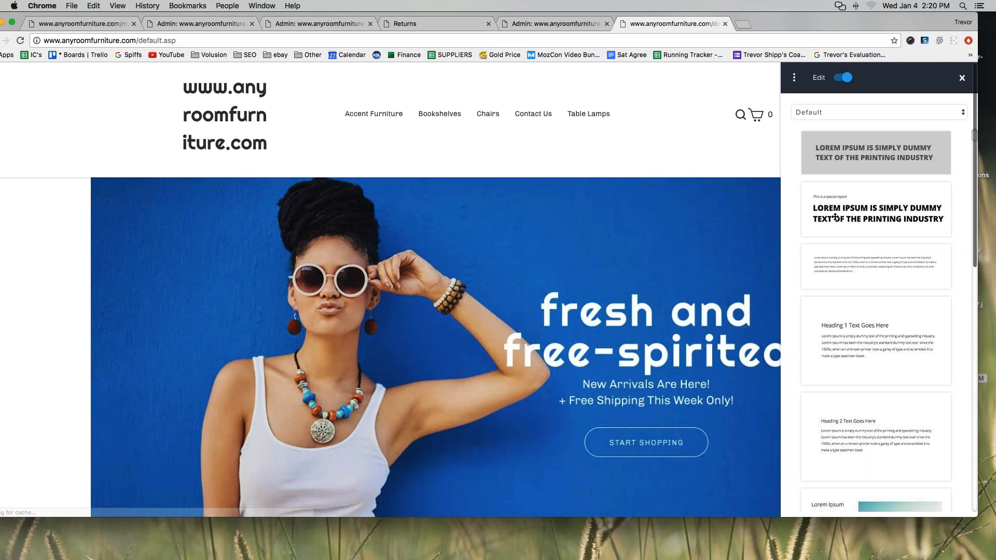
scroll(840, 249, "down", 10)
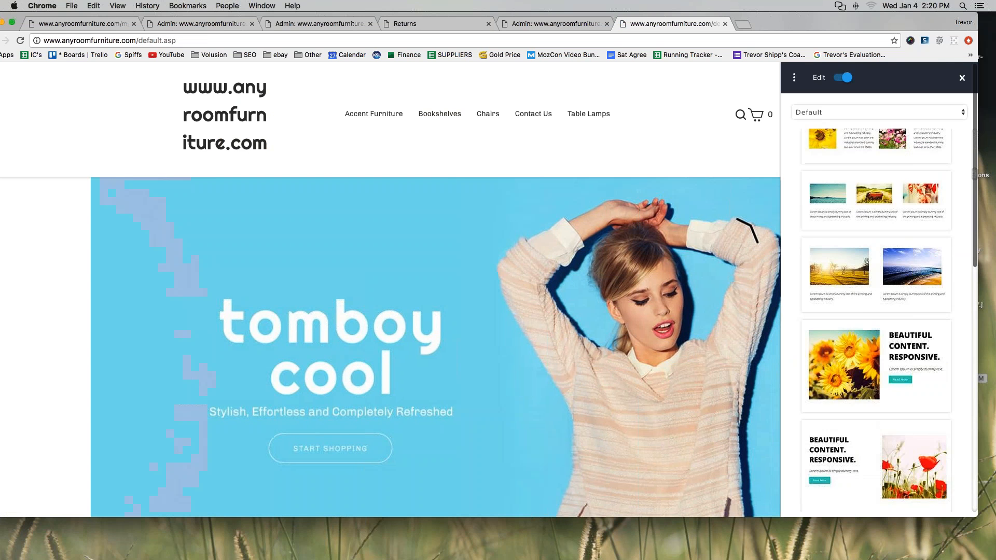
scroll(844, 247, "down", 15)
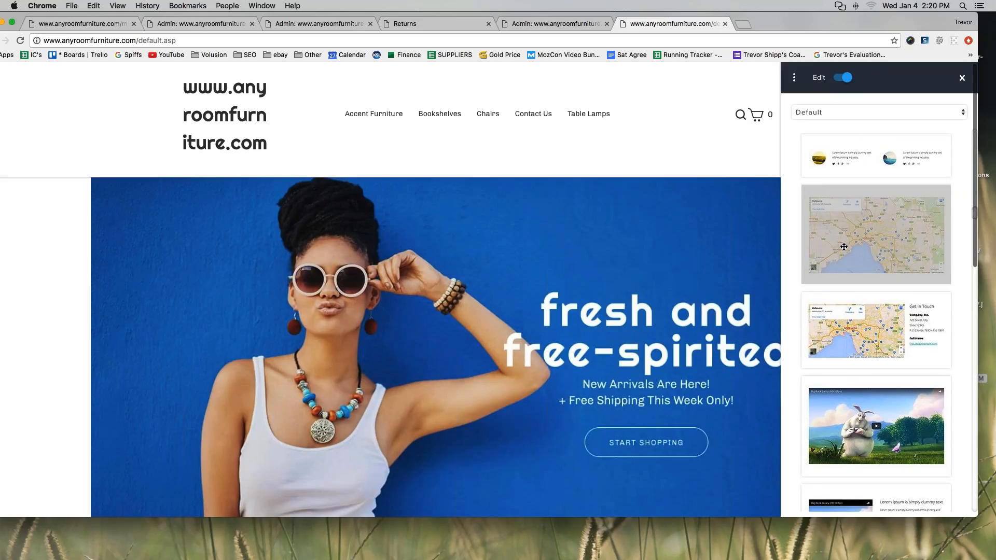
scroll(492, 291, "down", 8)
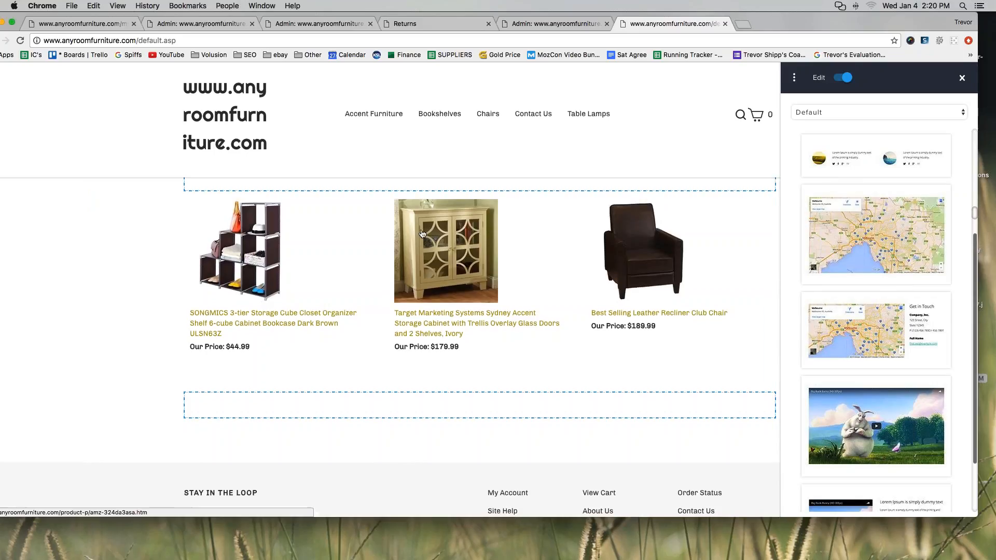
scroll(492, 296, "down", 3)
left_click(596, 409)
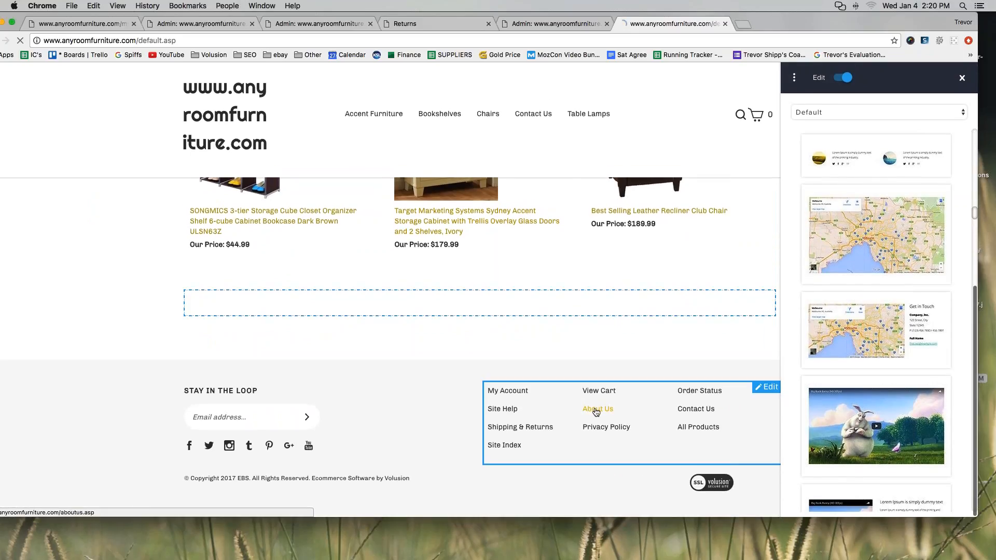
Place the Melbourne Google map block at the top of the About Us content.
left_click(951, 84)
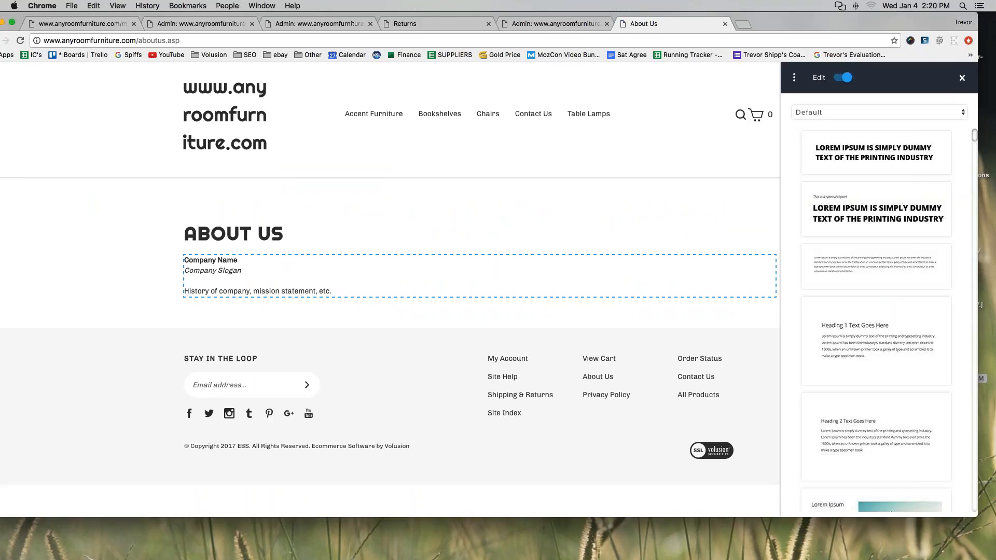
scroll(837, 225, "down", 5)
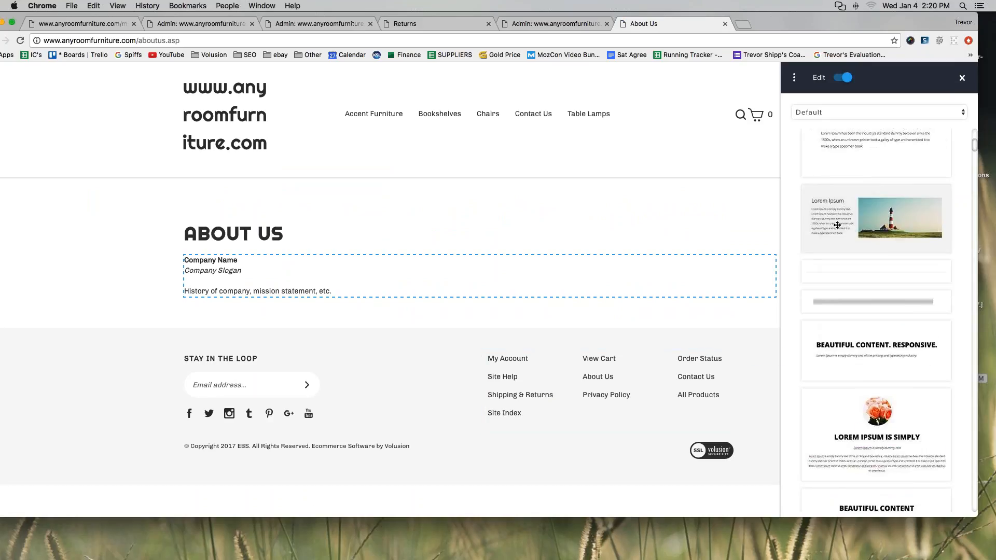
scroll(838, 225, "down", 10)
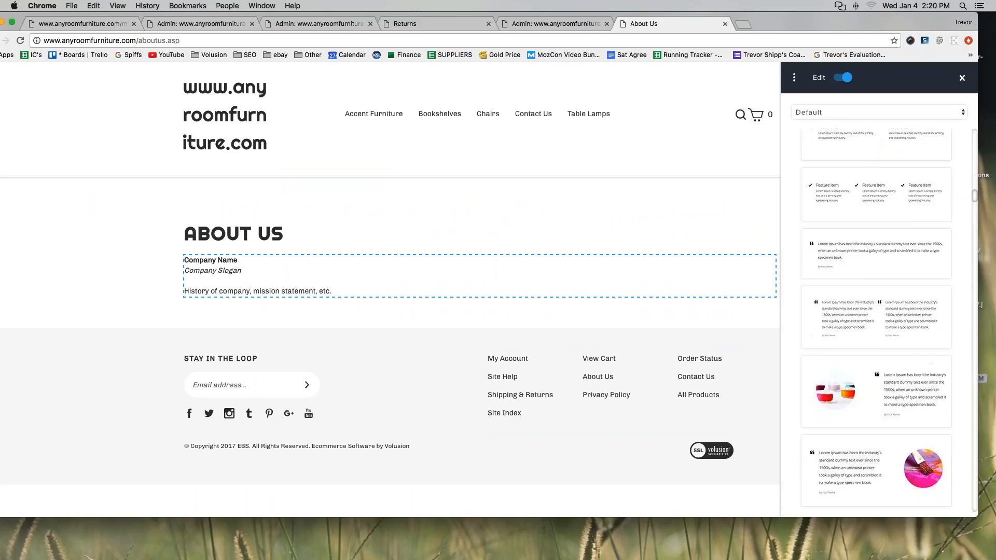
scroll(843, 248, "down", 10)
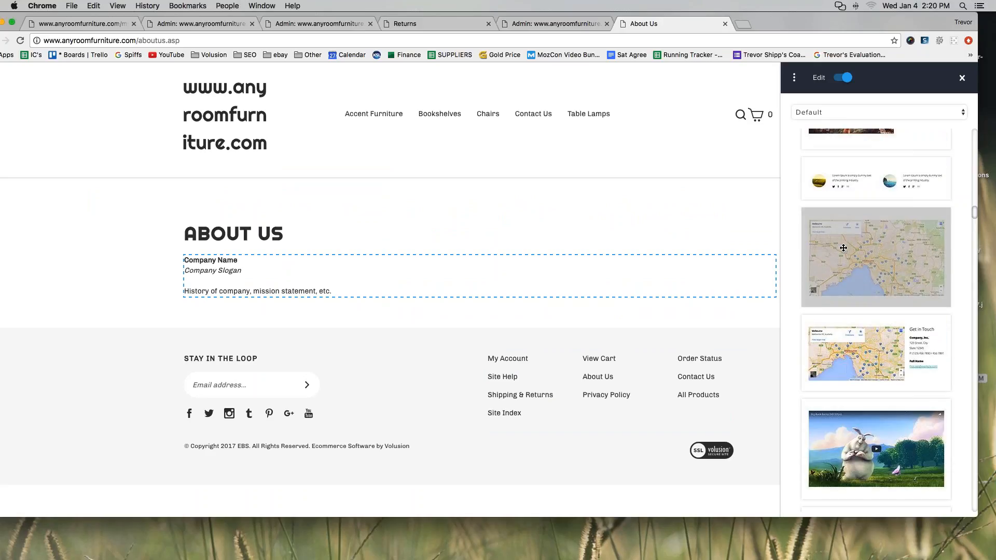
left_click(481, 291)
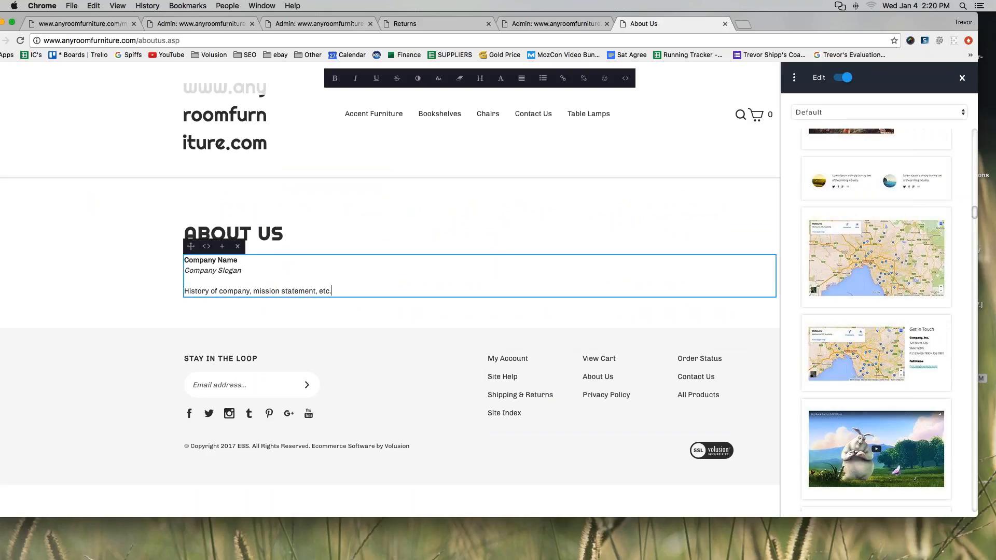
left_click_drag(877, 258, 364, 286)
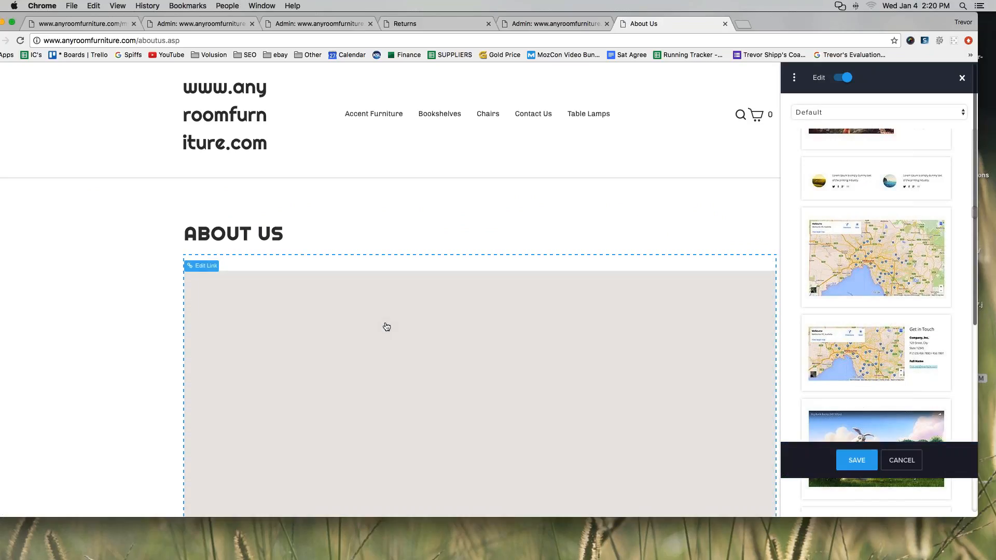
Review the page and select the newly added Melbourne map block.
scroll(363, 301, "down", 2)
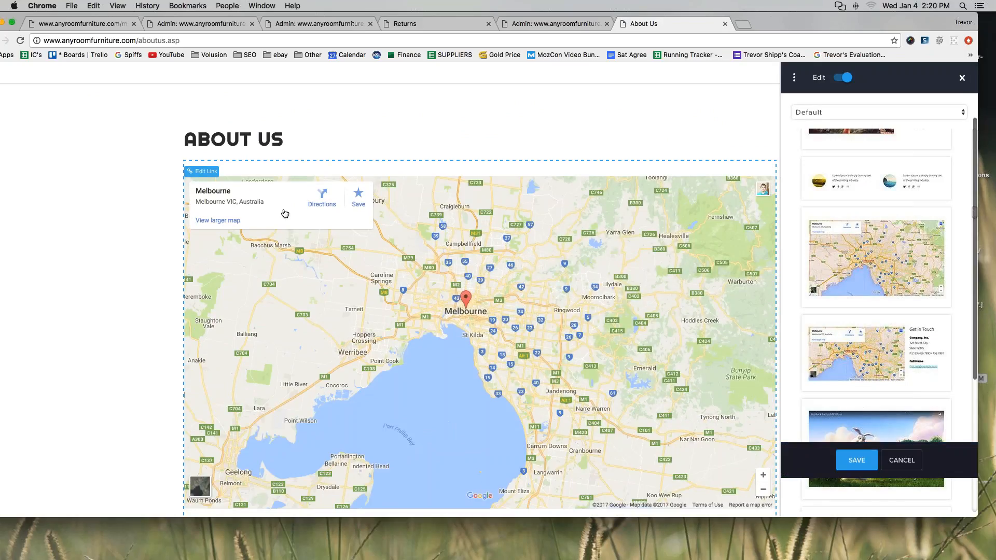
scroll(510, 332, "down", 1)
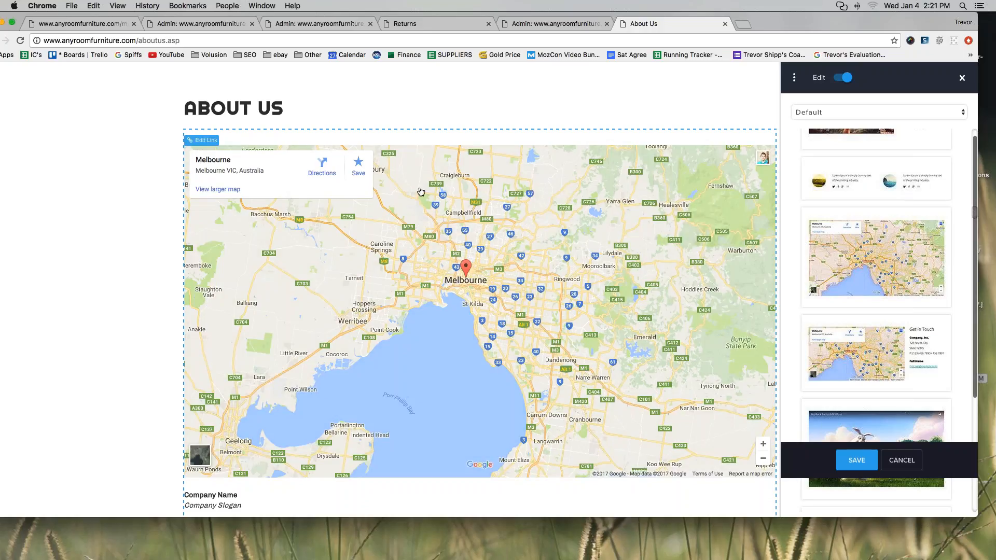
scroll(481, 311, "down", 5)
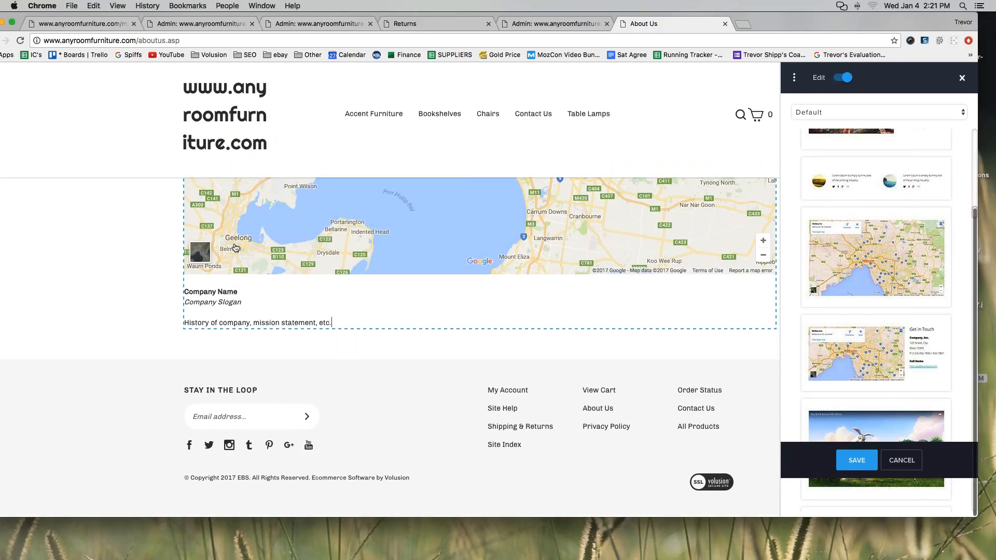
scroll(236, 248, "up", 3)
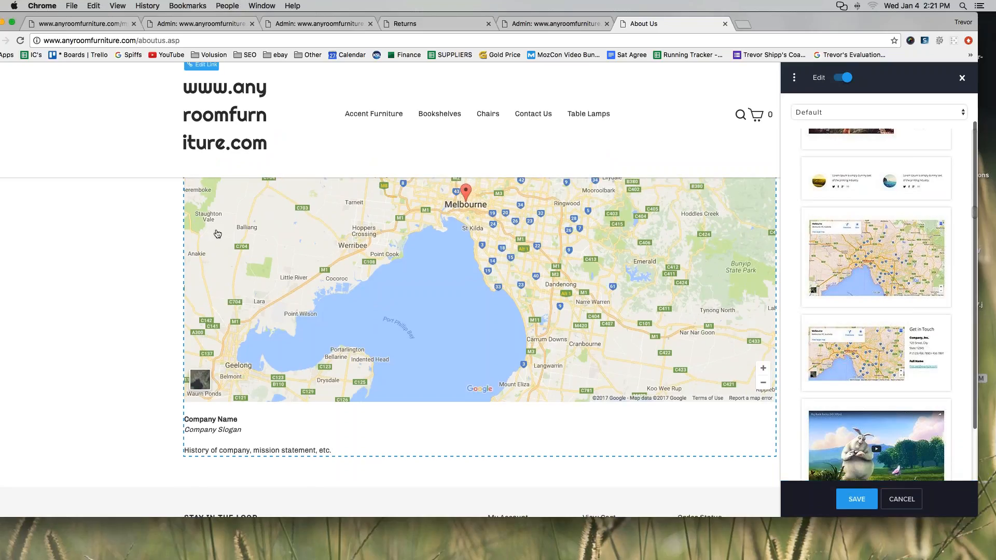
scroll(658, 122, "up", 5)
left_click(476, 285)
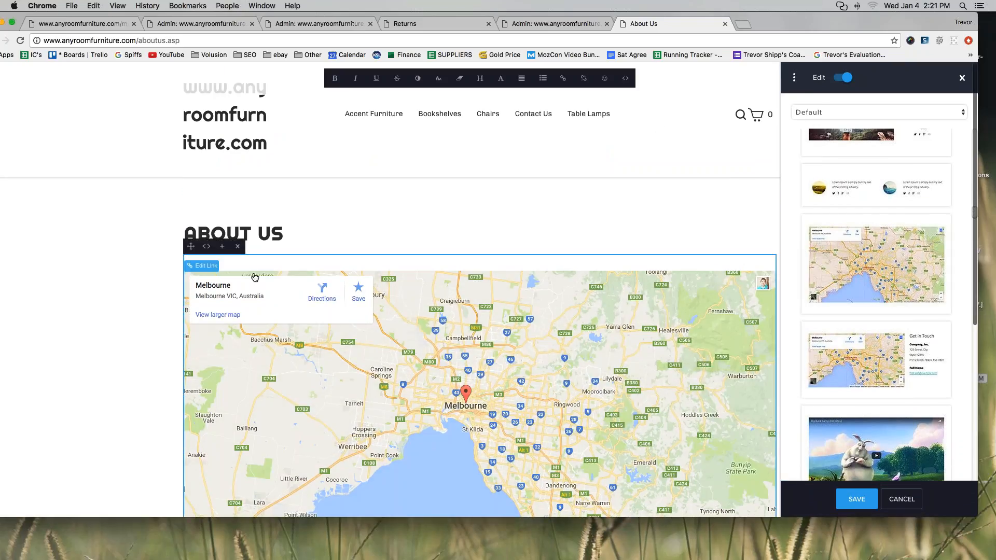
Leave the About Us page for the store home page via the logo, confirming Leave.
scroll(868, 281, "down", 5)
scroll(868, 281, "down", 5)
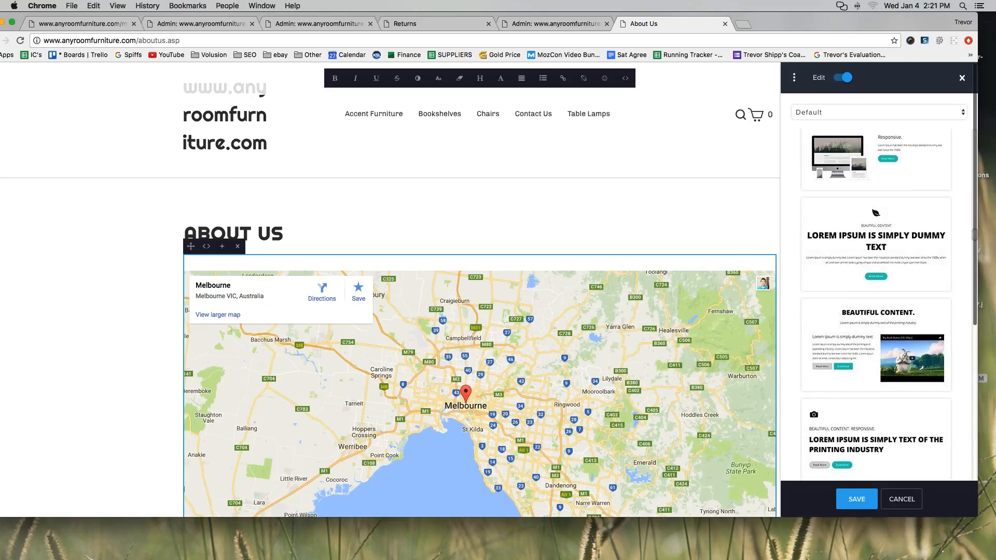
scroll(215, 139, "up", 1)
left_click(215, 139)
left_click(572, 195)
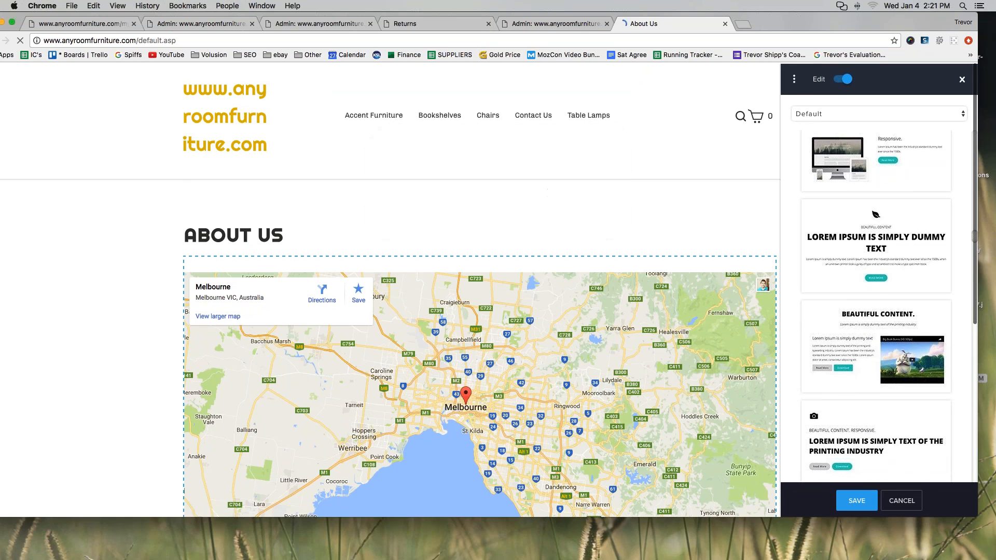